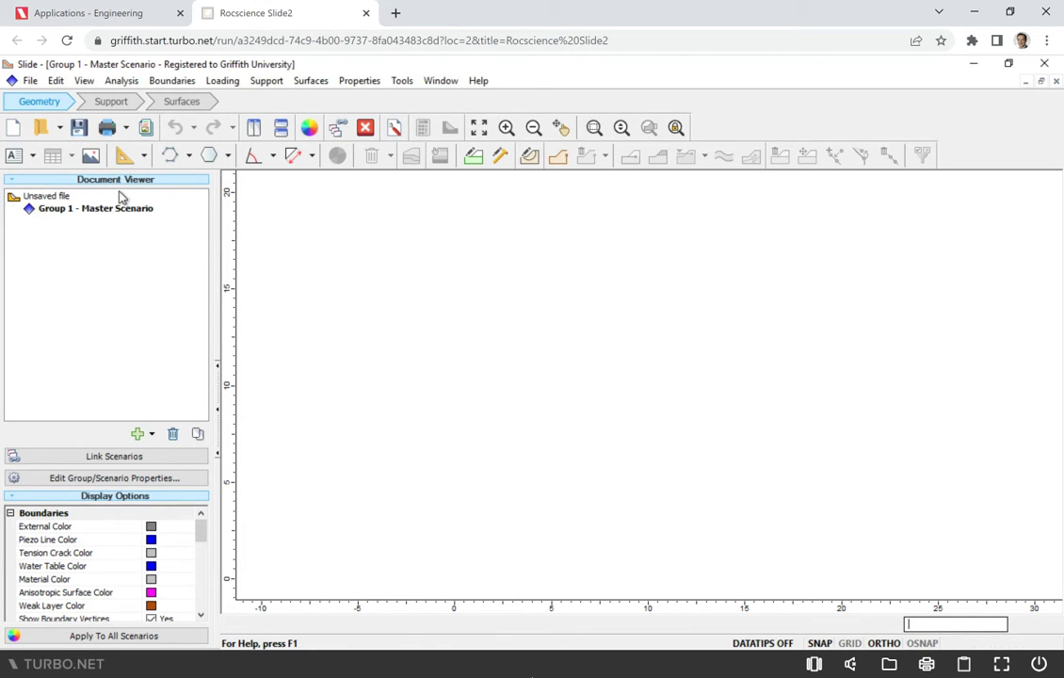
Inspect the View Limits dialog and close it without changes
click(84, 81)
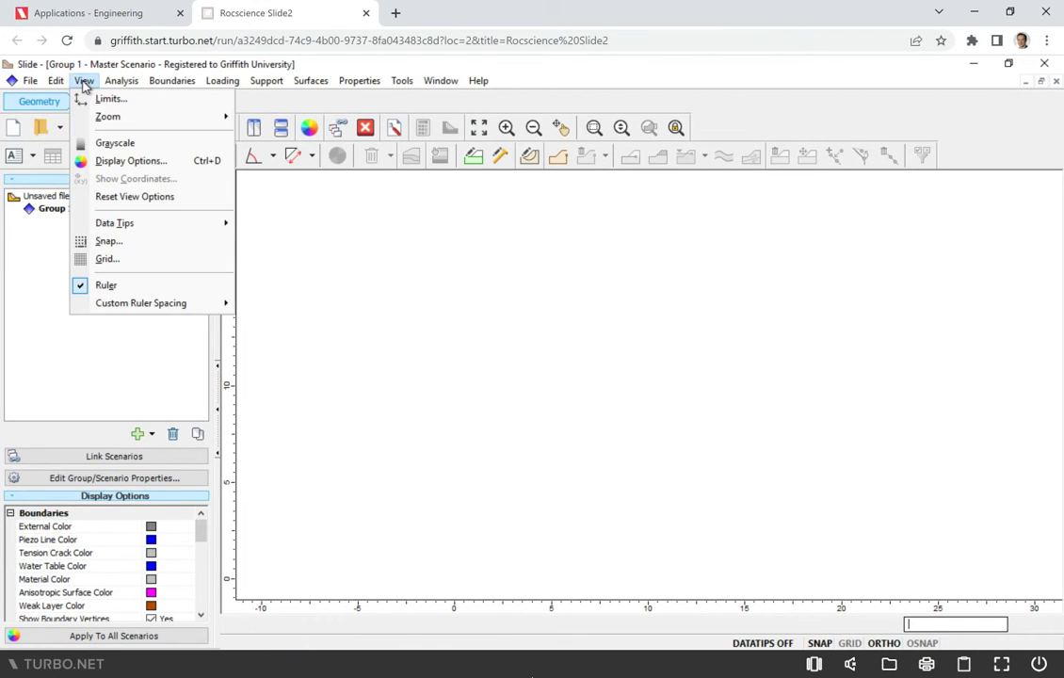
click(101, 100)
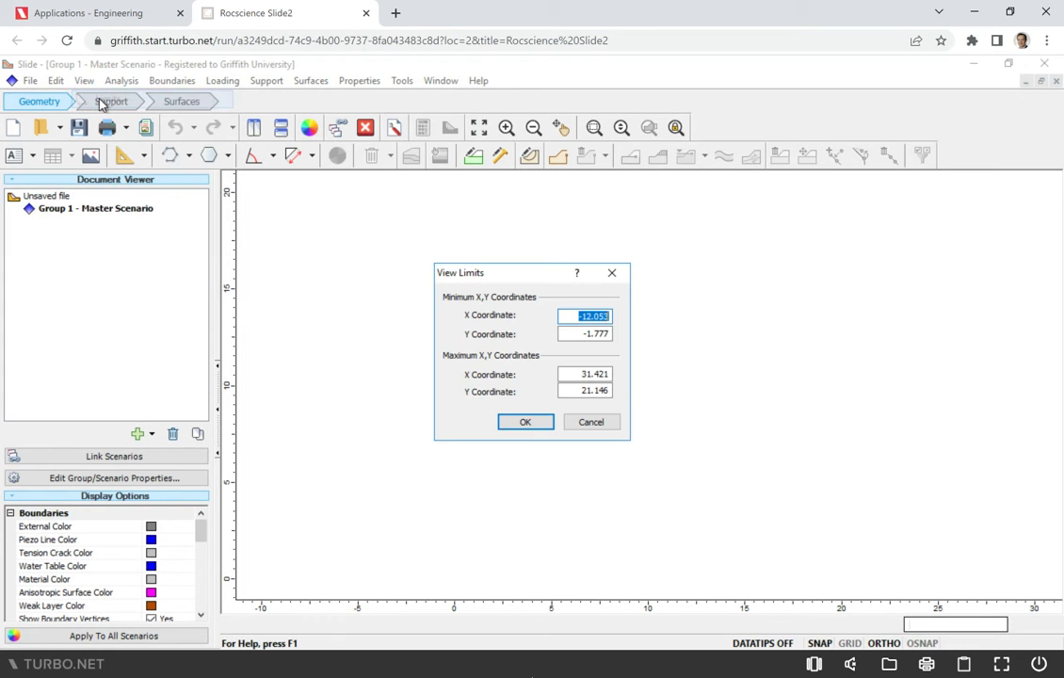
double_click(579, 390)
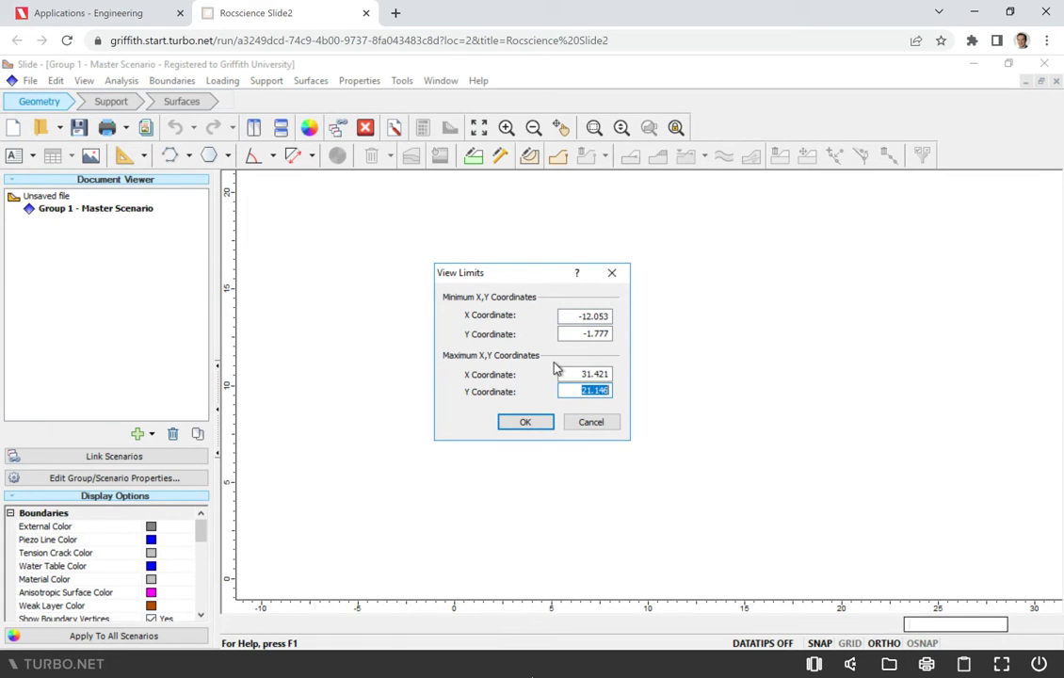
click(590, 423)
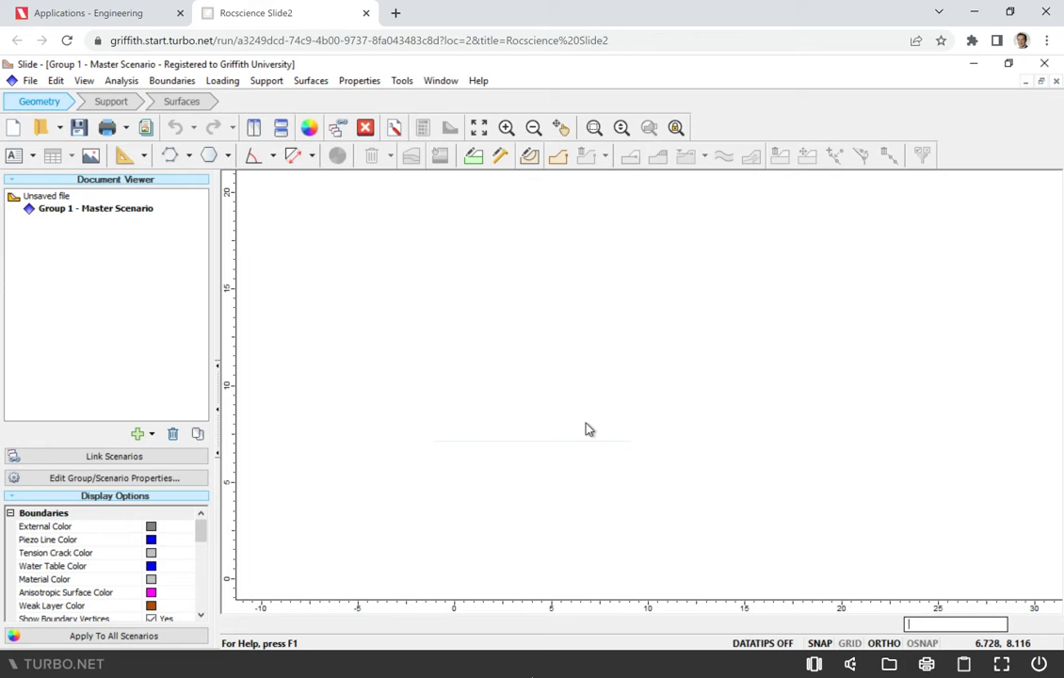
Open the General page of Project Settings
click(122, 85)
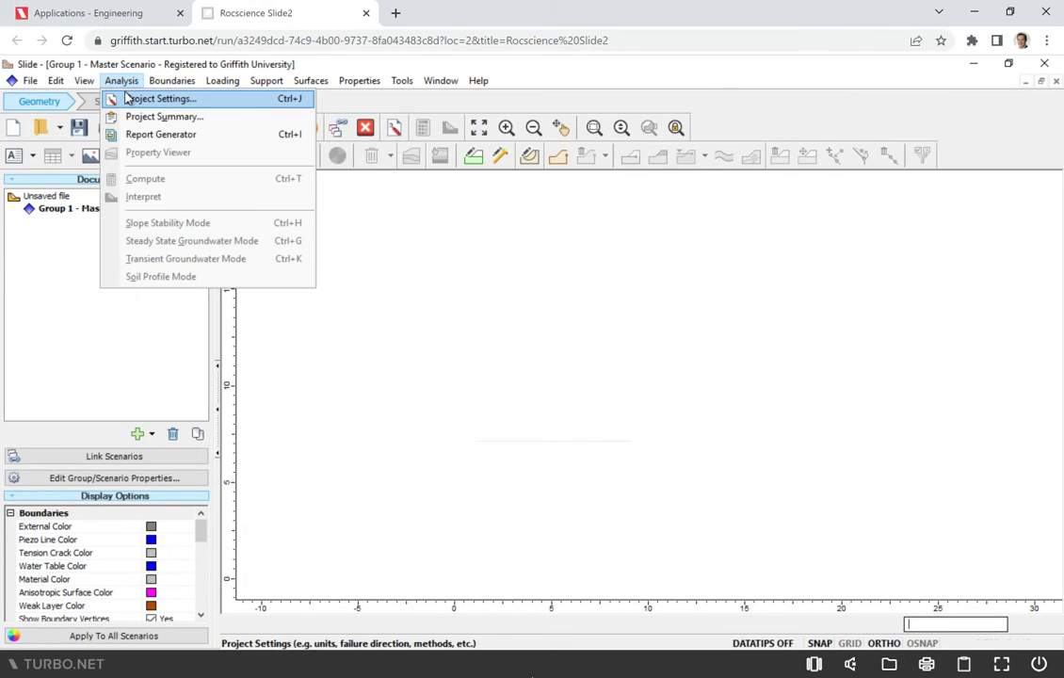
click(135, 103)
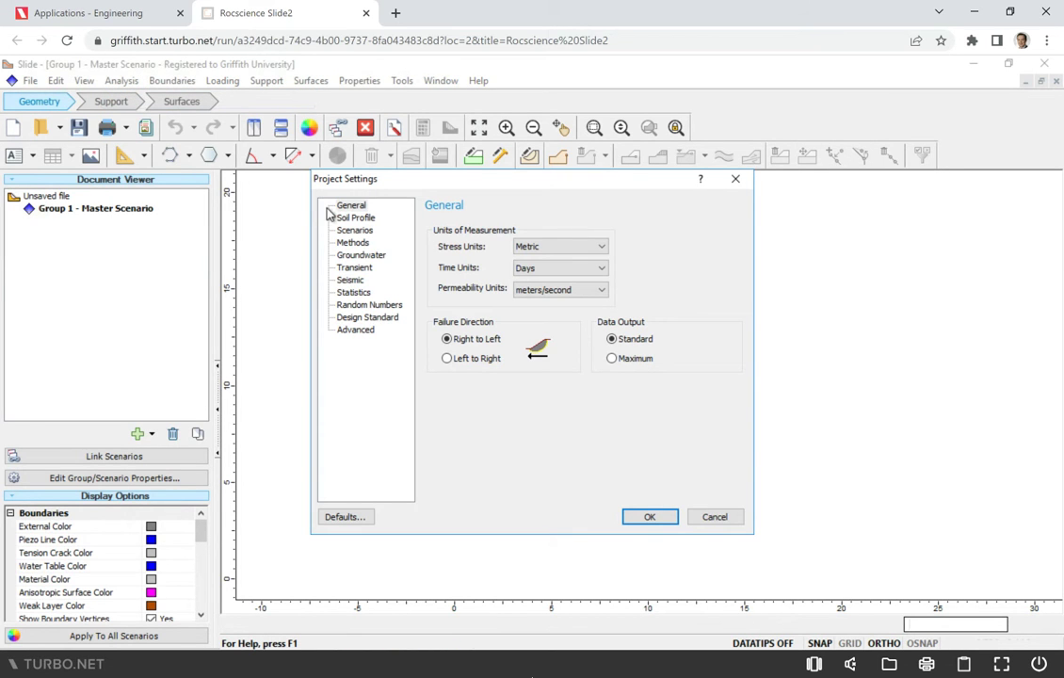
click(348, 207)
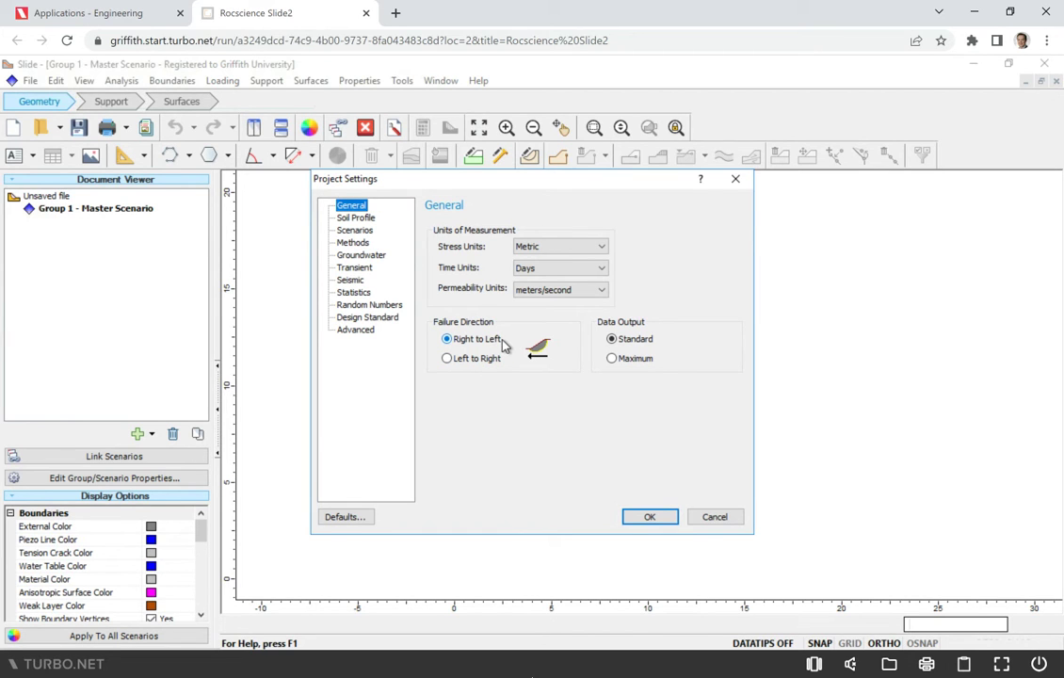
Toggle Failure Direction between the two options, ending on Right to Left
click(475, 362)
click(474, 343)
click(473, 360)
click(480, 340)
click(477, 361)
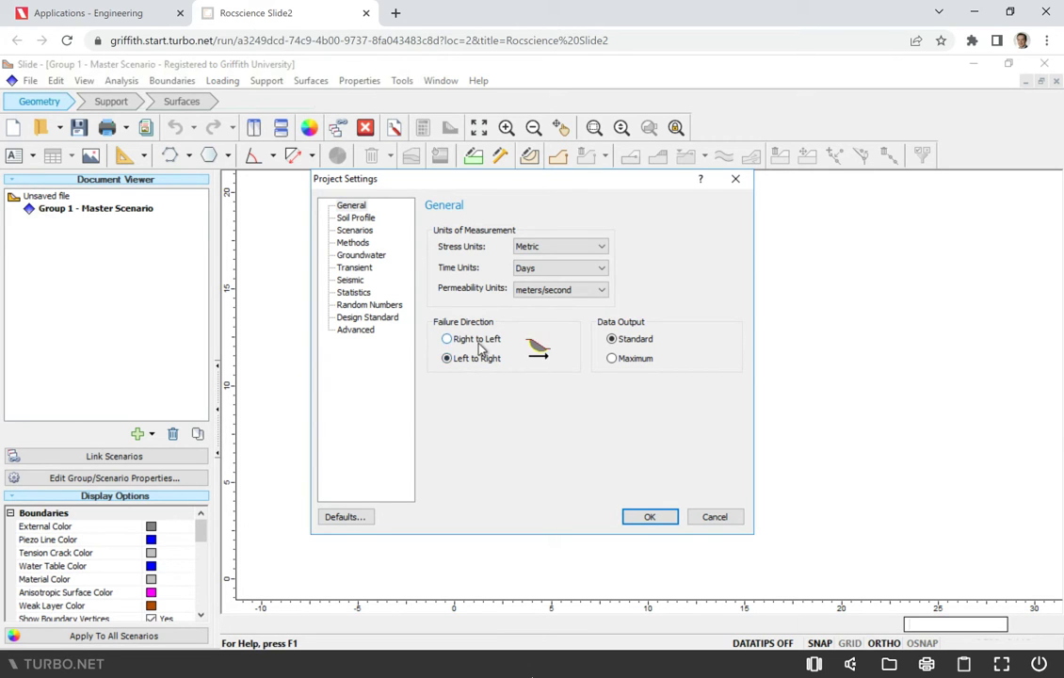
click(480, 345)
click(480, 362)
click(488, 345)
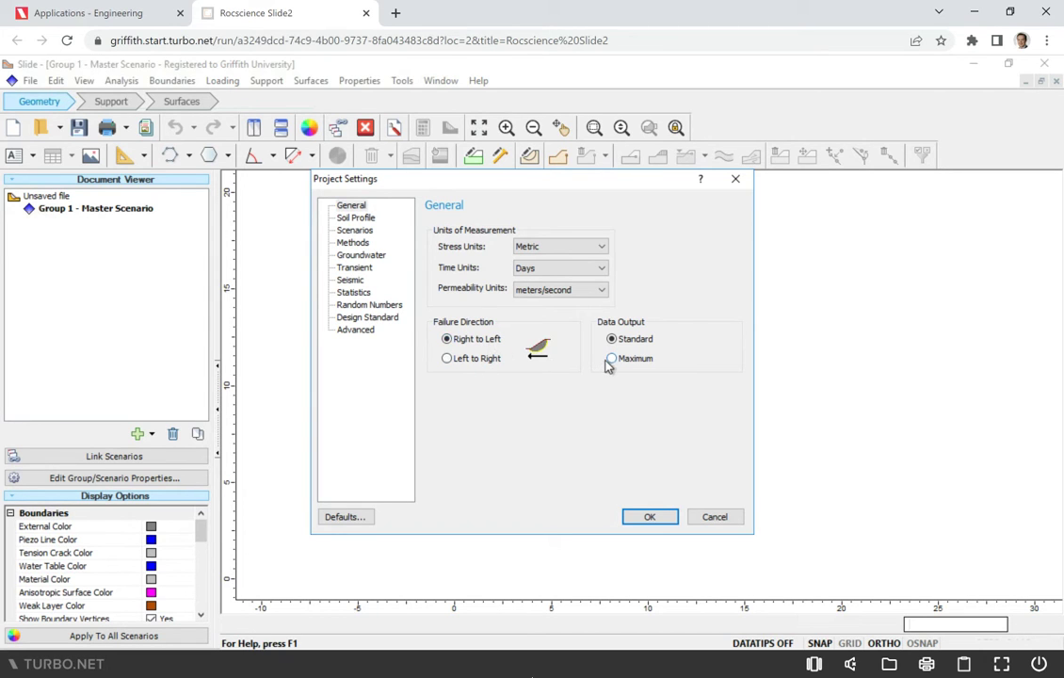
Review the Soil Profile and Scenarios pages, where multiple scenarios is chosen, then the Methods page
click(360, 221)
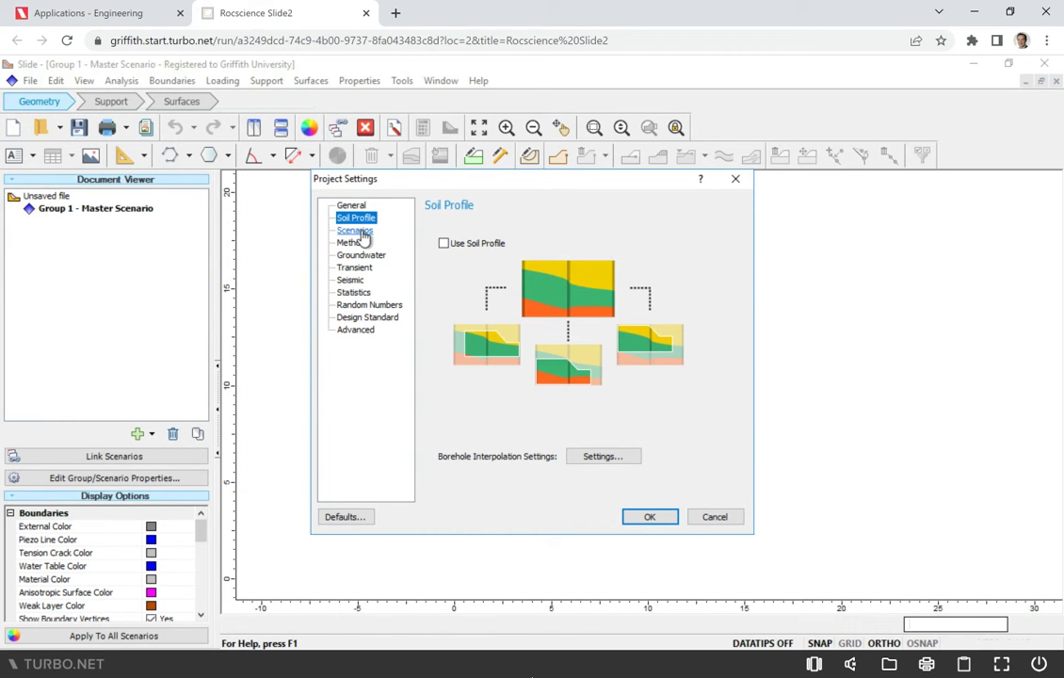
click(356, 230)
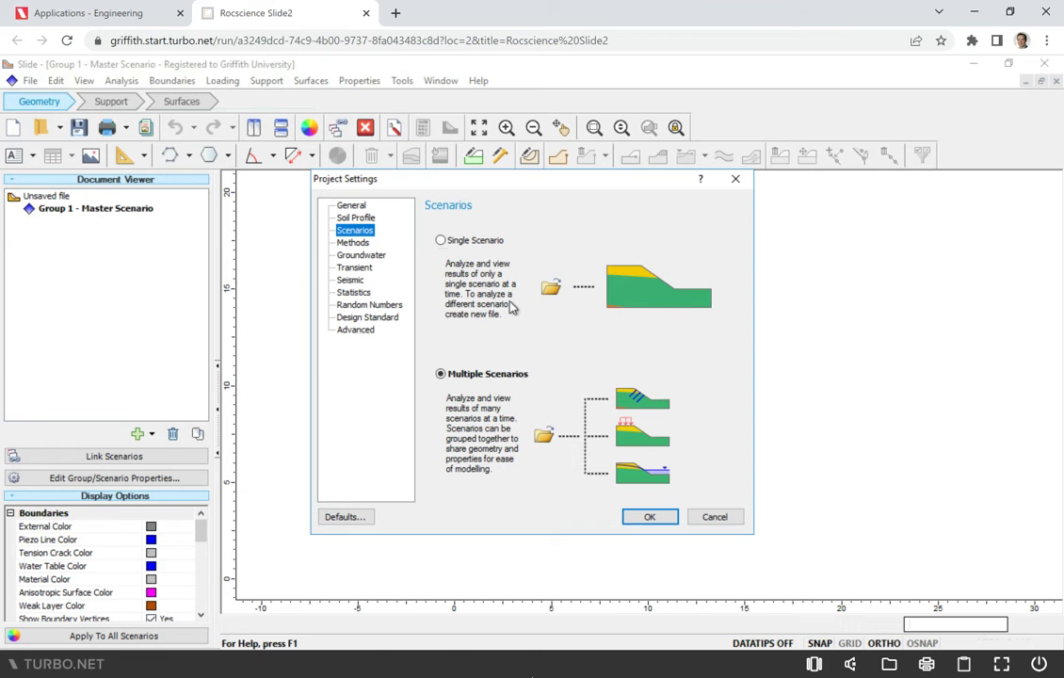
click(352, 242)
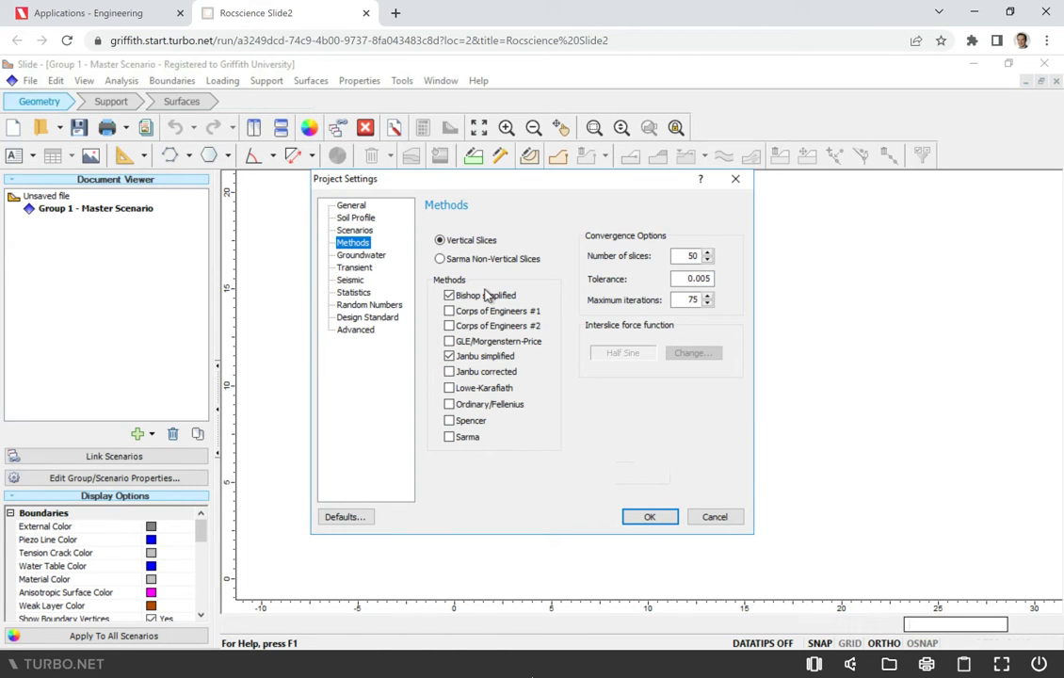
Keep Bishop simplified, replace Janbu simplified with GLE/Morgenstern-Price, and set 25 slices
click(449, 297)
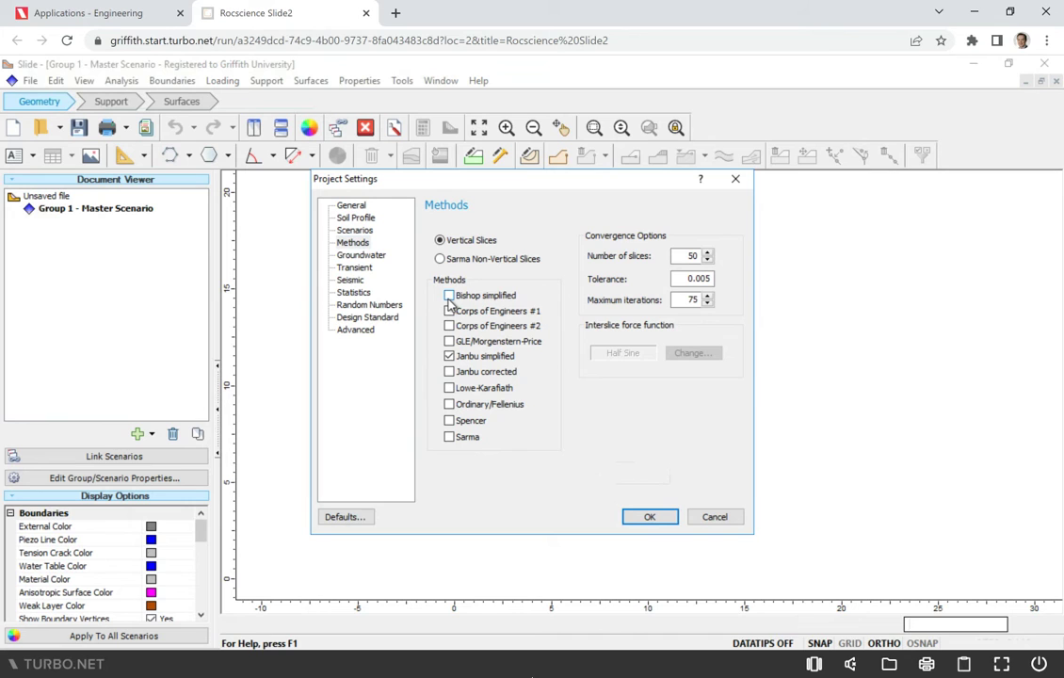
click(450, 303)
click(449, 357)
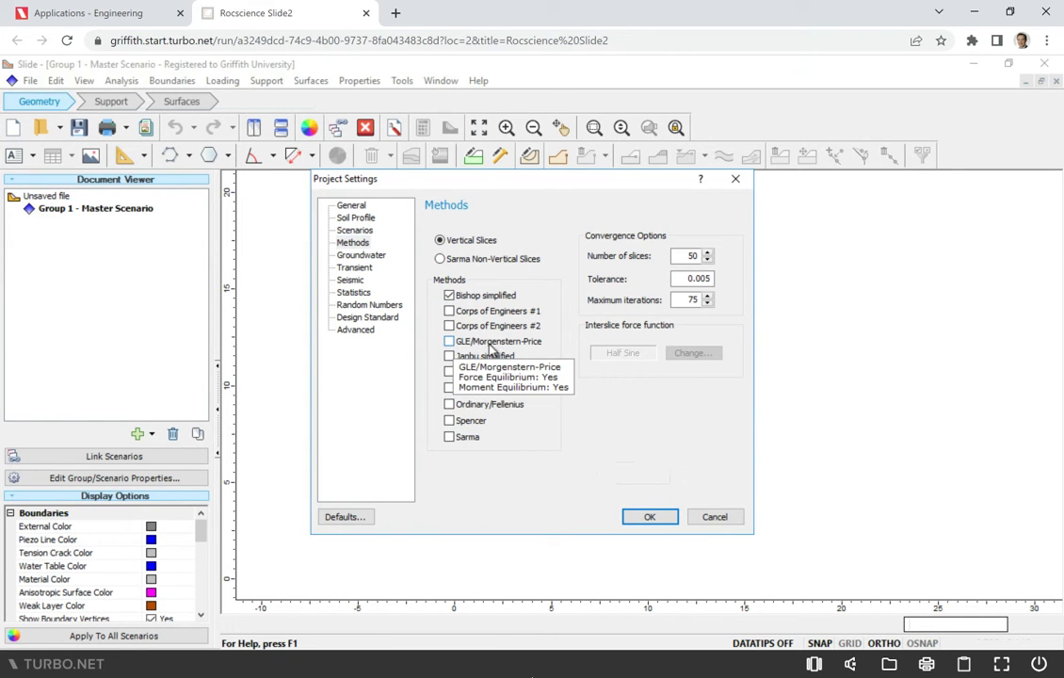
click(450, 342)
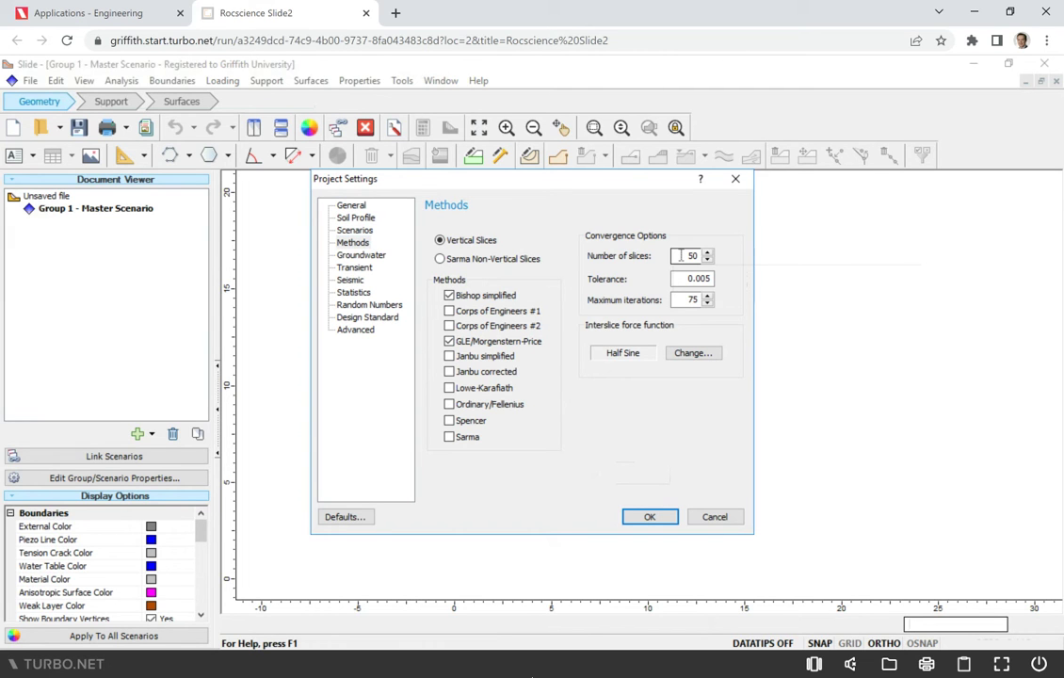
double_click(681, 255)
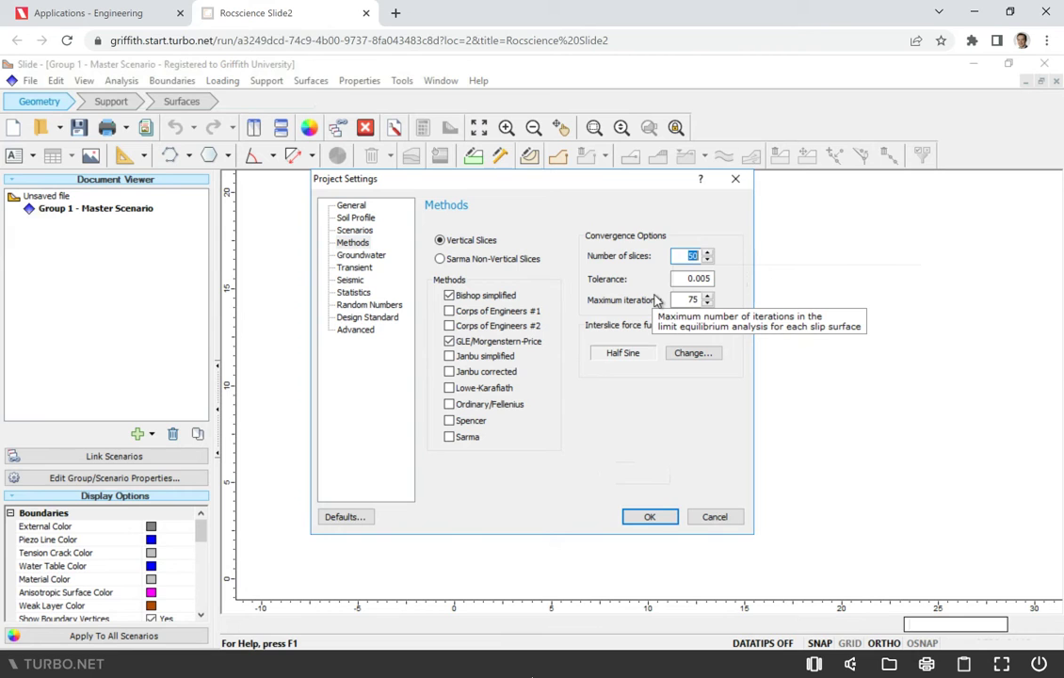
text(25)
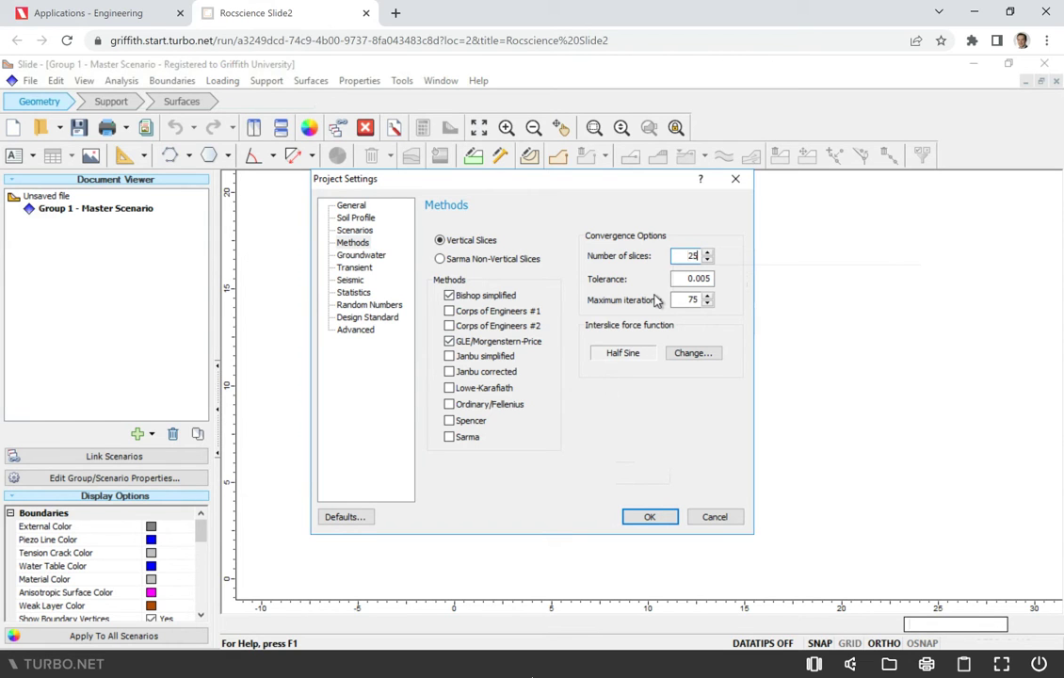
click(361, 258)
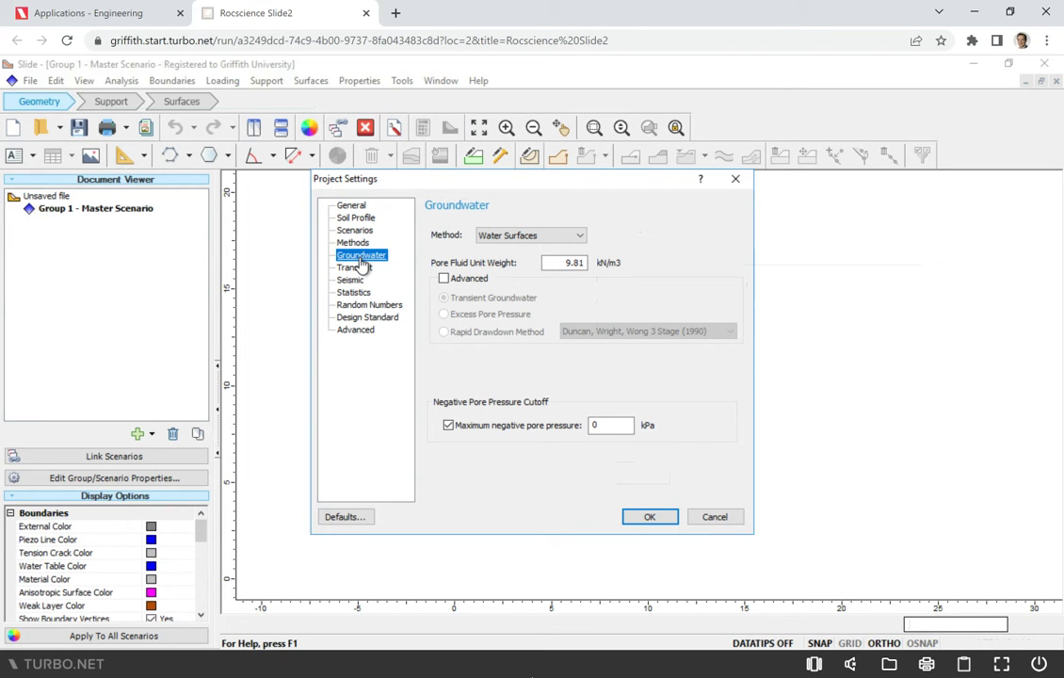
Review the Seismic page and accept the Project Settings with OK
click(350, 282)
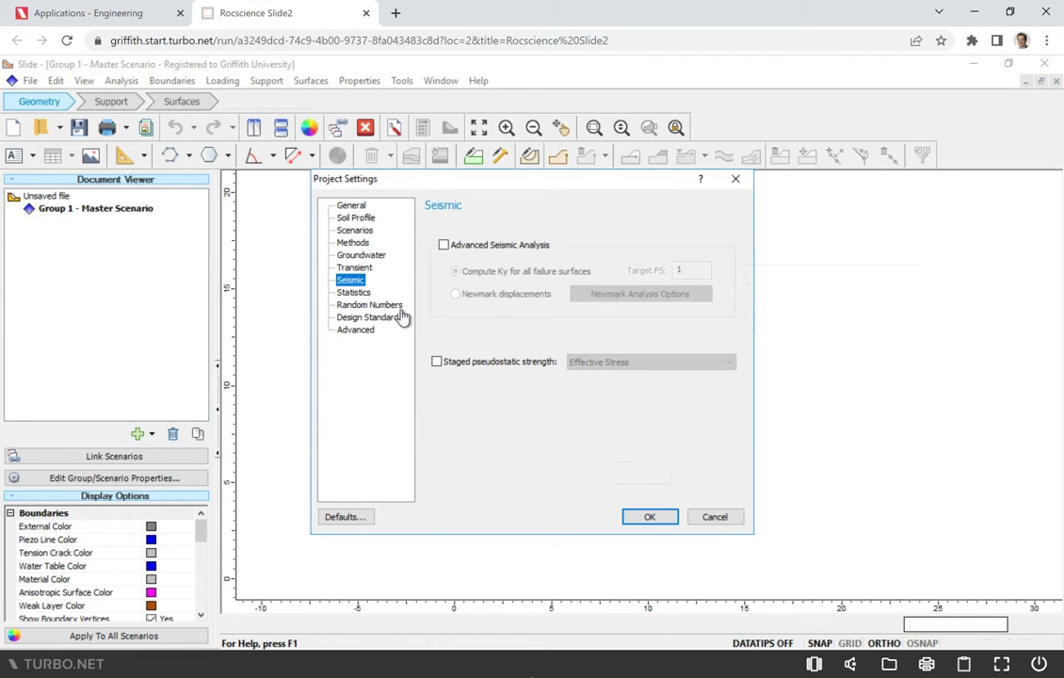
click(649, 519)
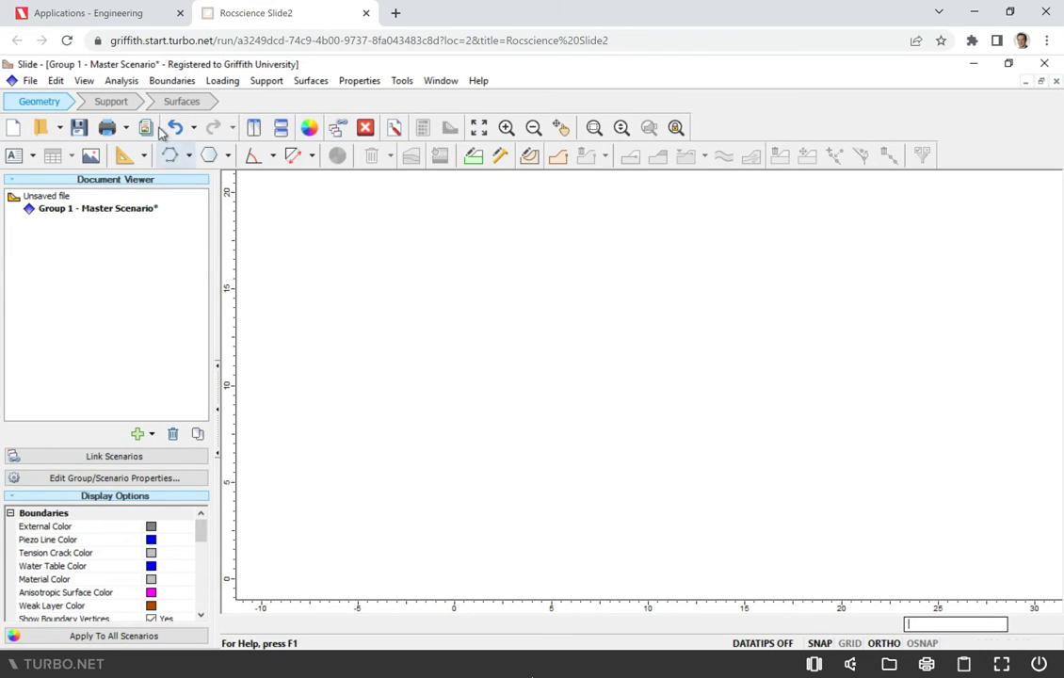
click(113, 86)
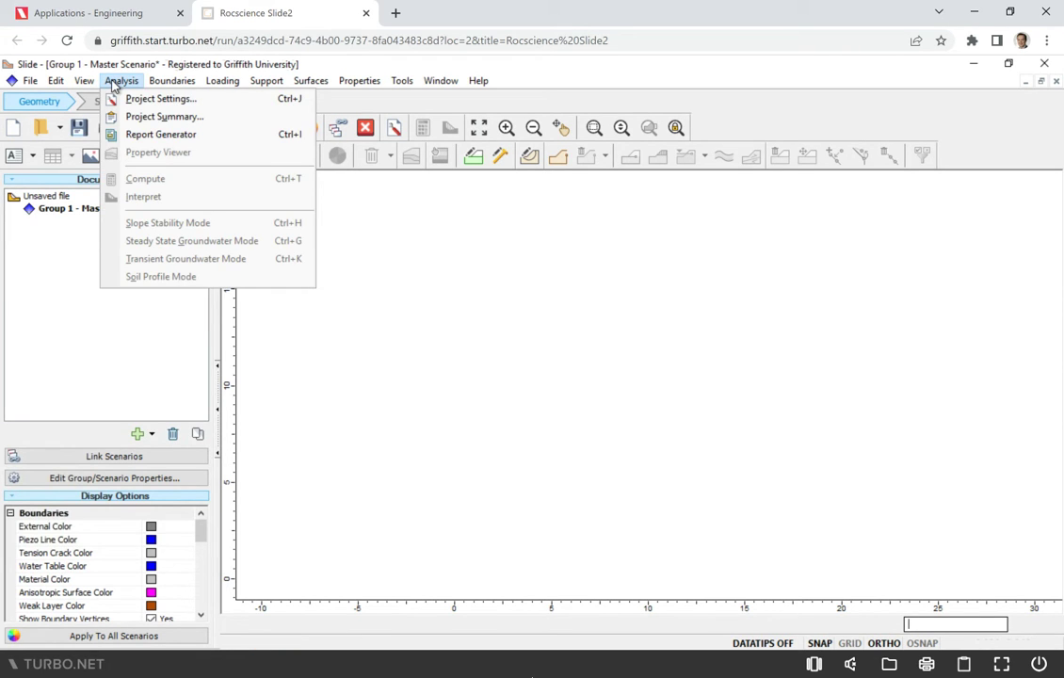
Draw the closed external boundary with toe bench, crest and vertical right edge
mouse_move(159, 86)
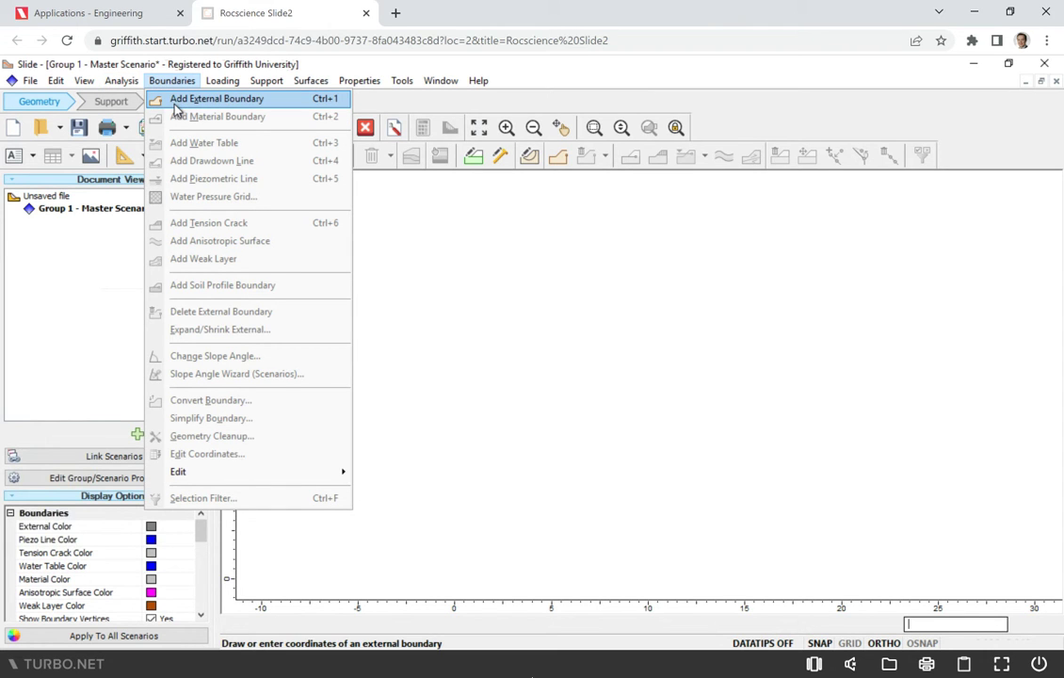
click(175, 110)
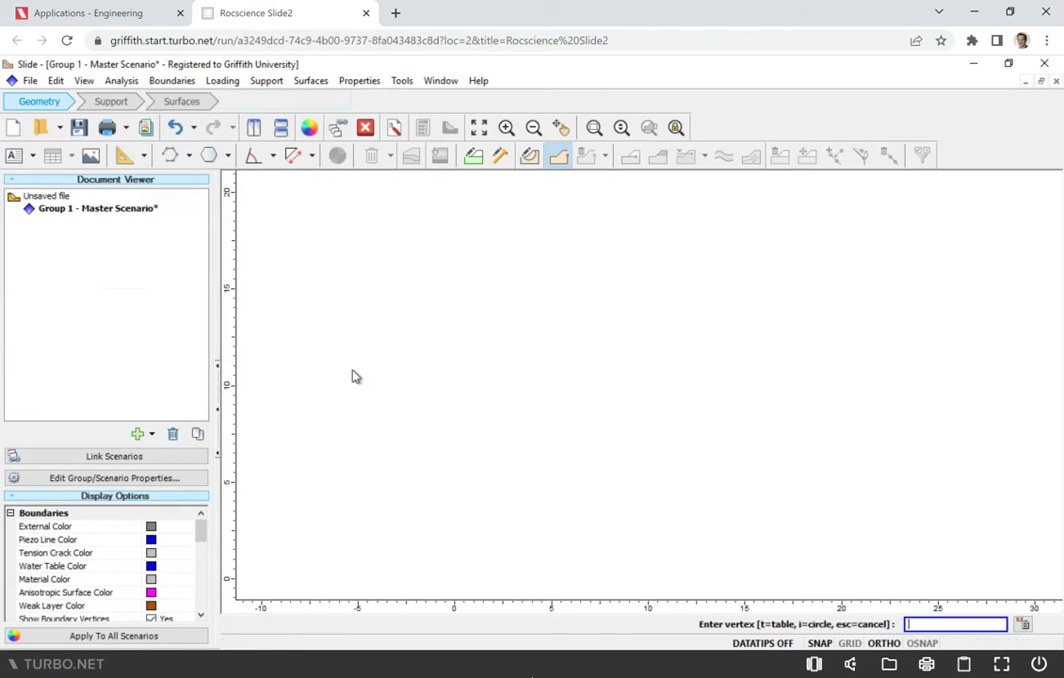
click(340, 544)
click(341, 441)
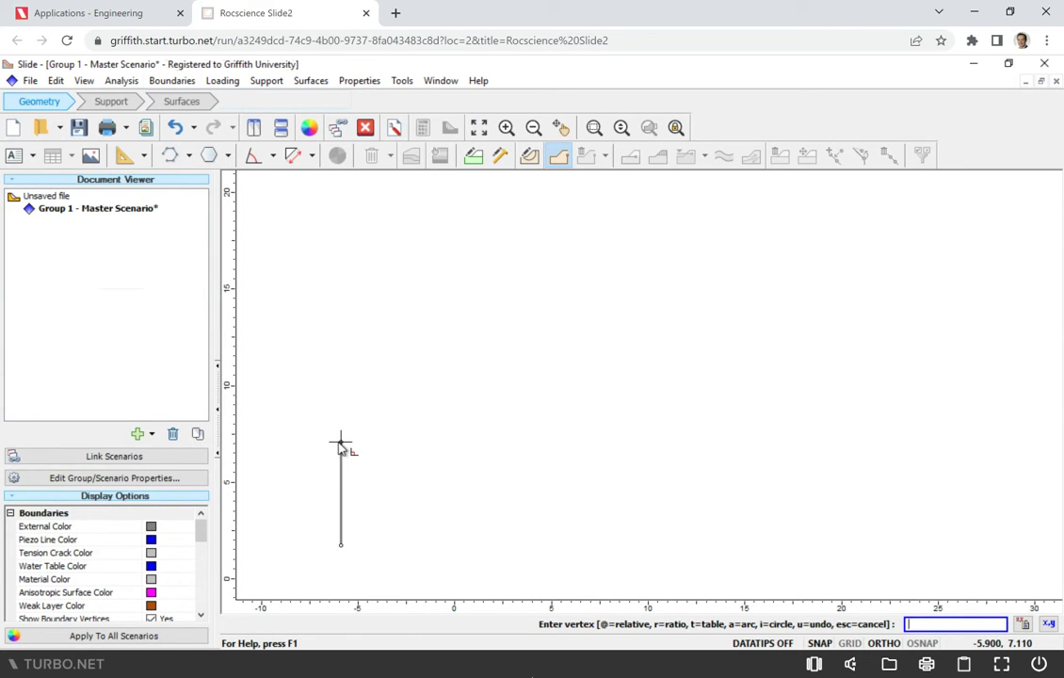
click(495, 441)
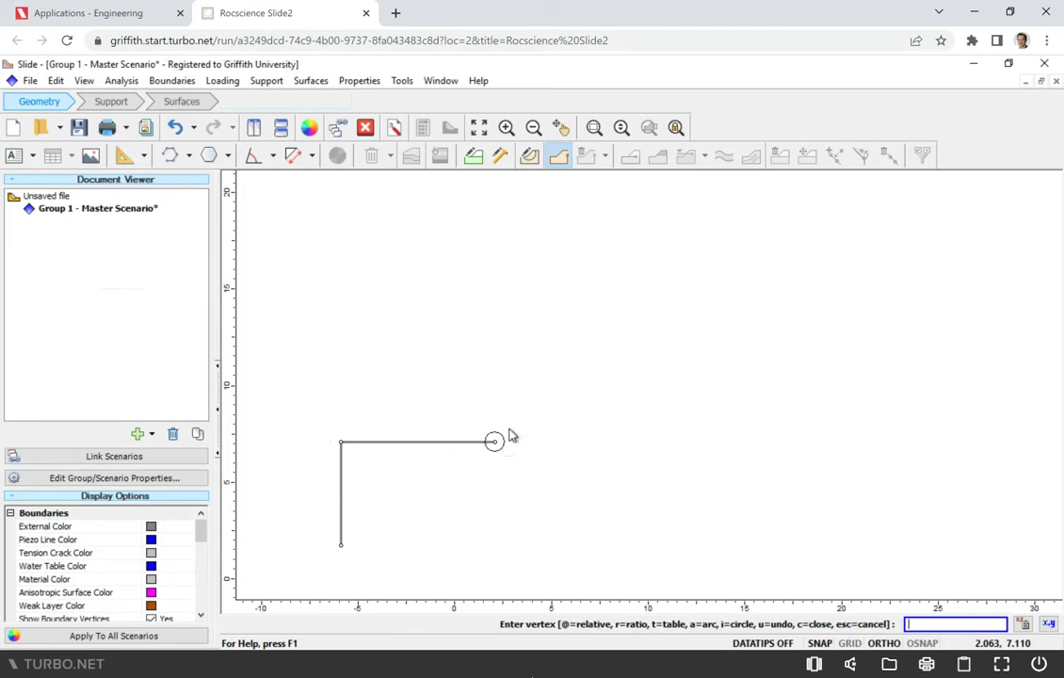
click(677, 201)
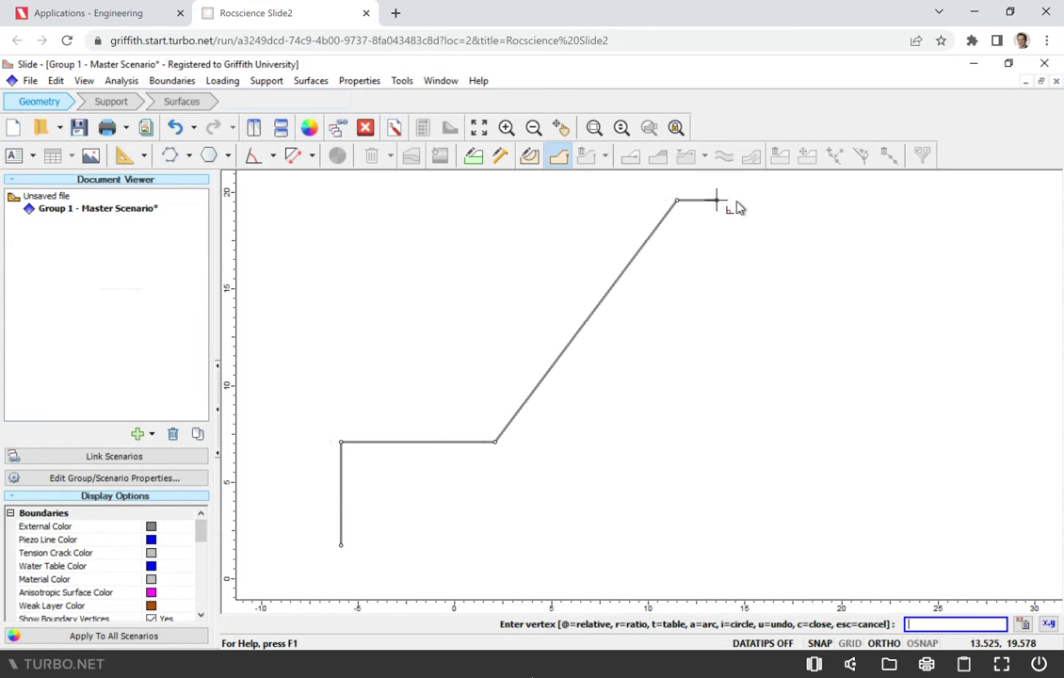
click(870, 200)
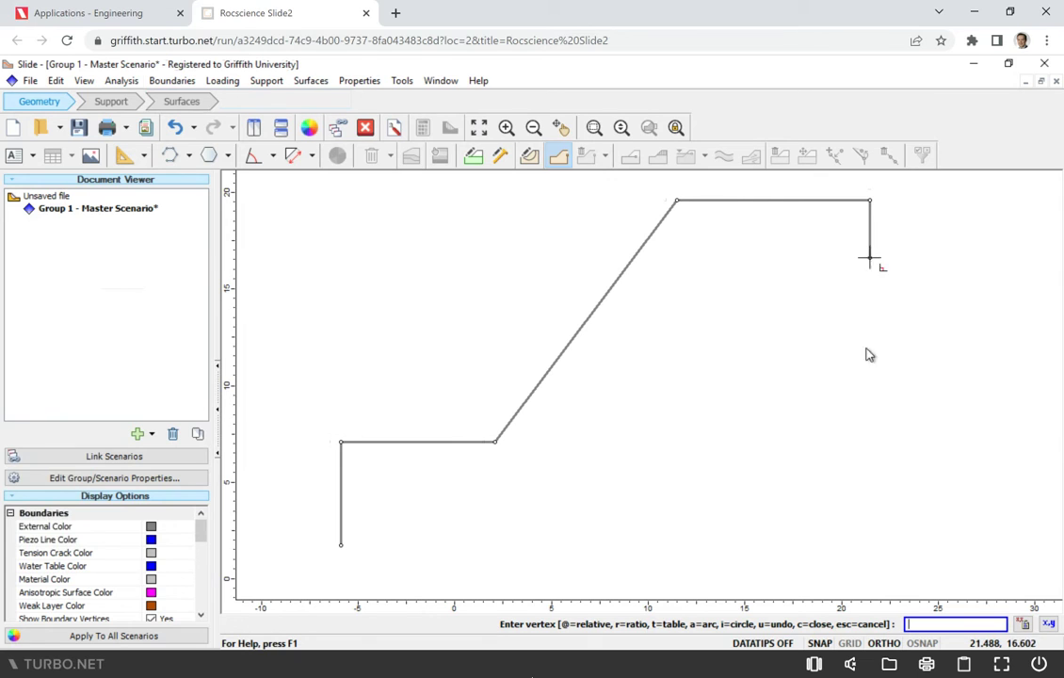
click(869, 549)
click(341, 544)
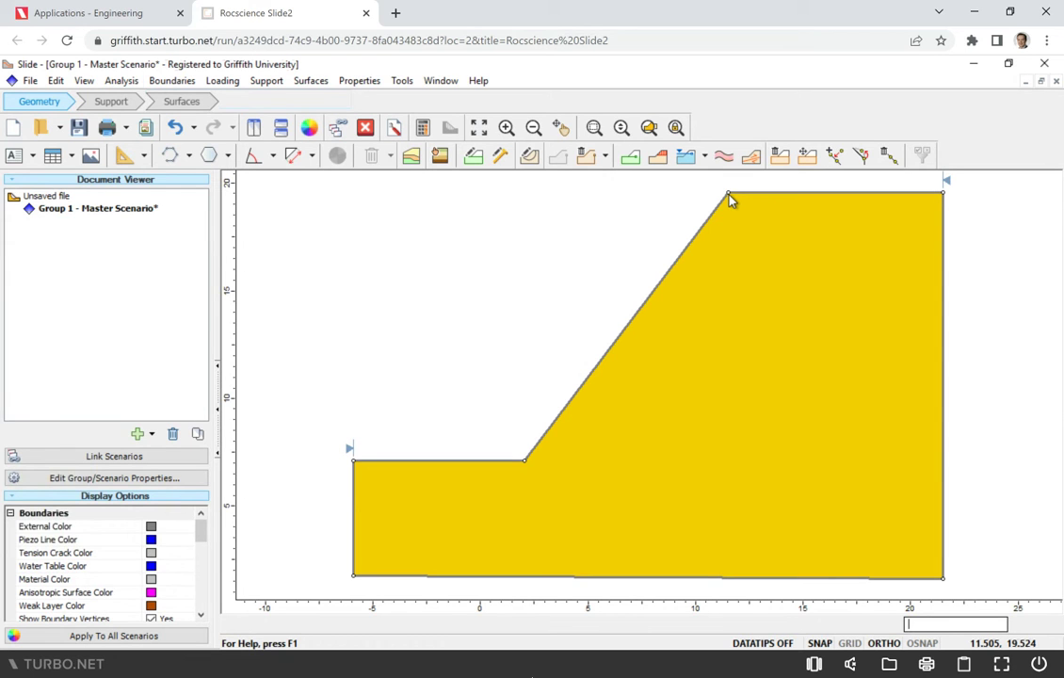
right_click(698, 241)
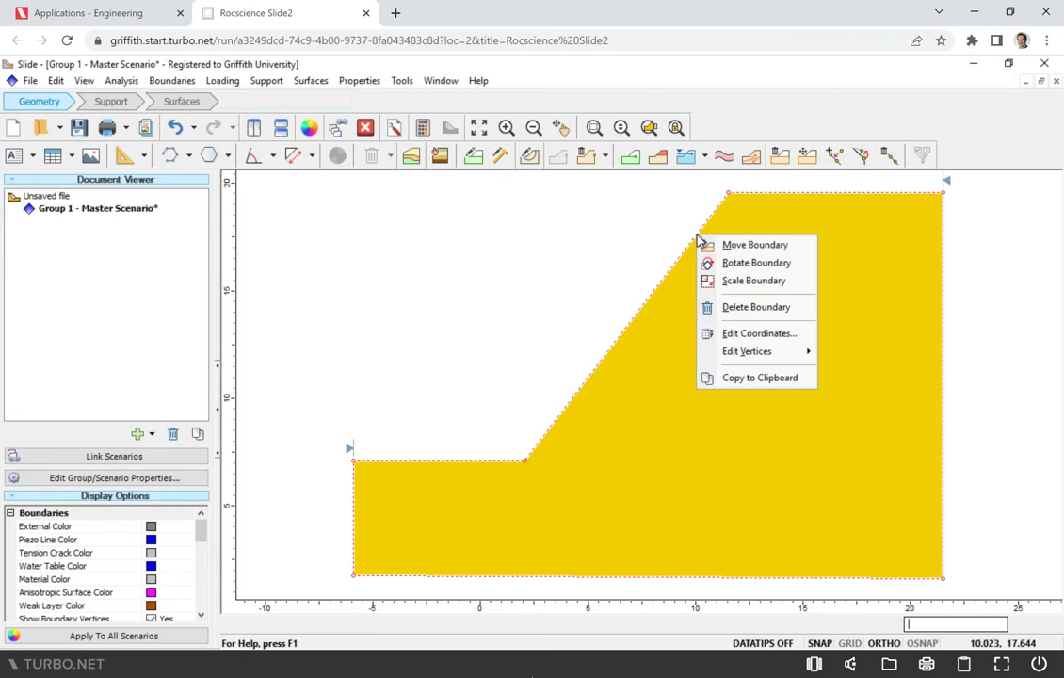
Set boundary point 1's X coordinate to -6, then recheck the coordinate table
click(731, 336)
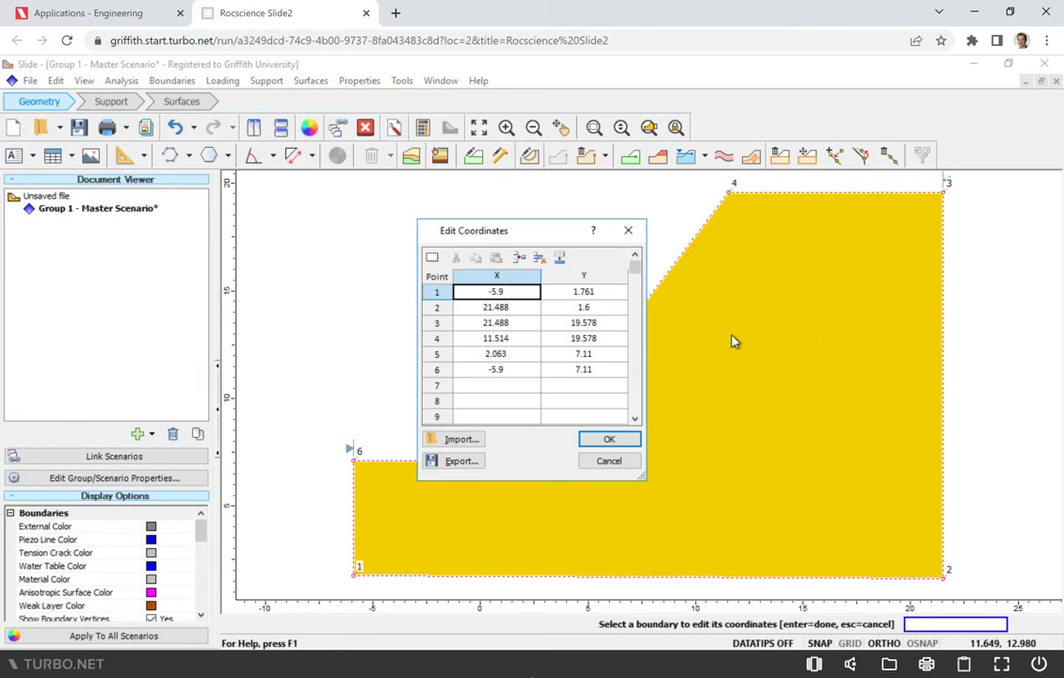
drag(543, 234, 787, 225)
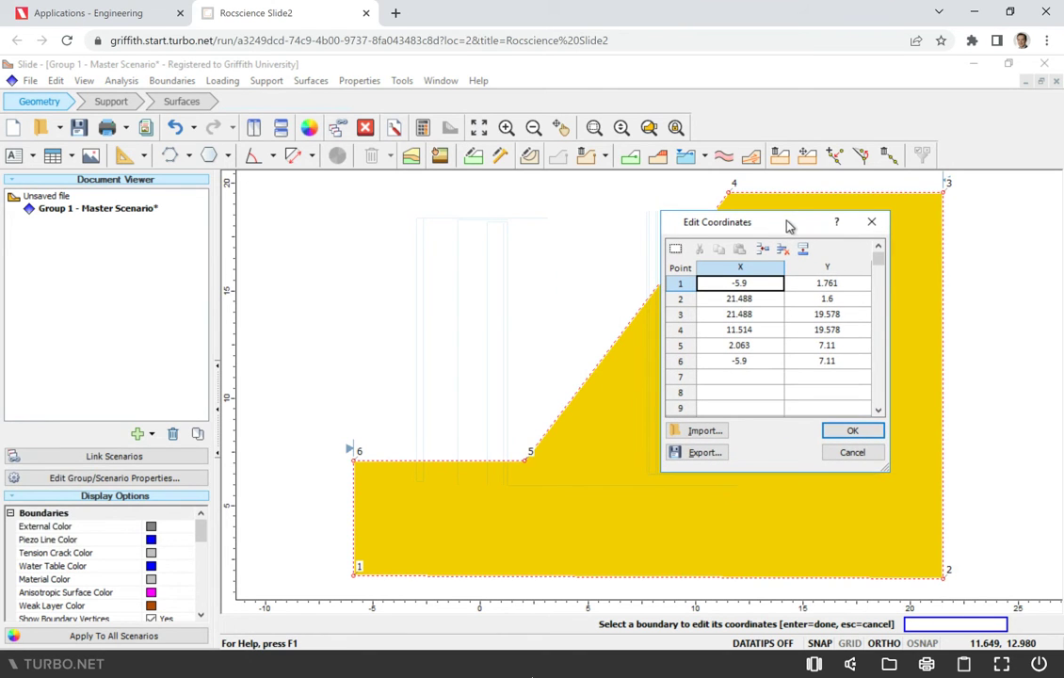
click(728, 283)
text(-6)
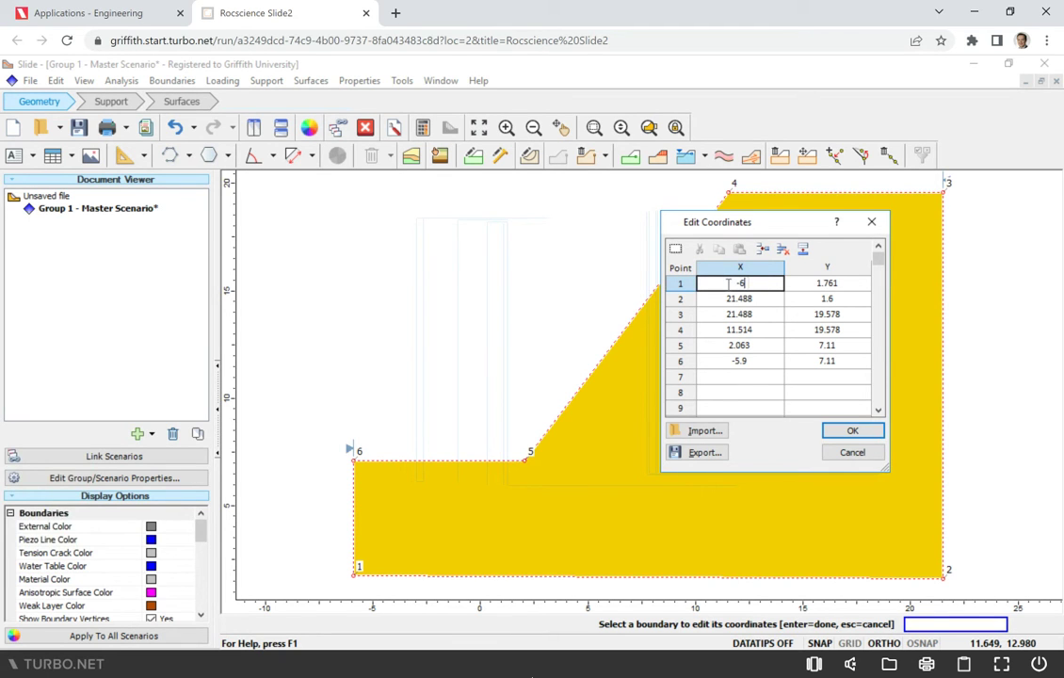
click(852, 431)
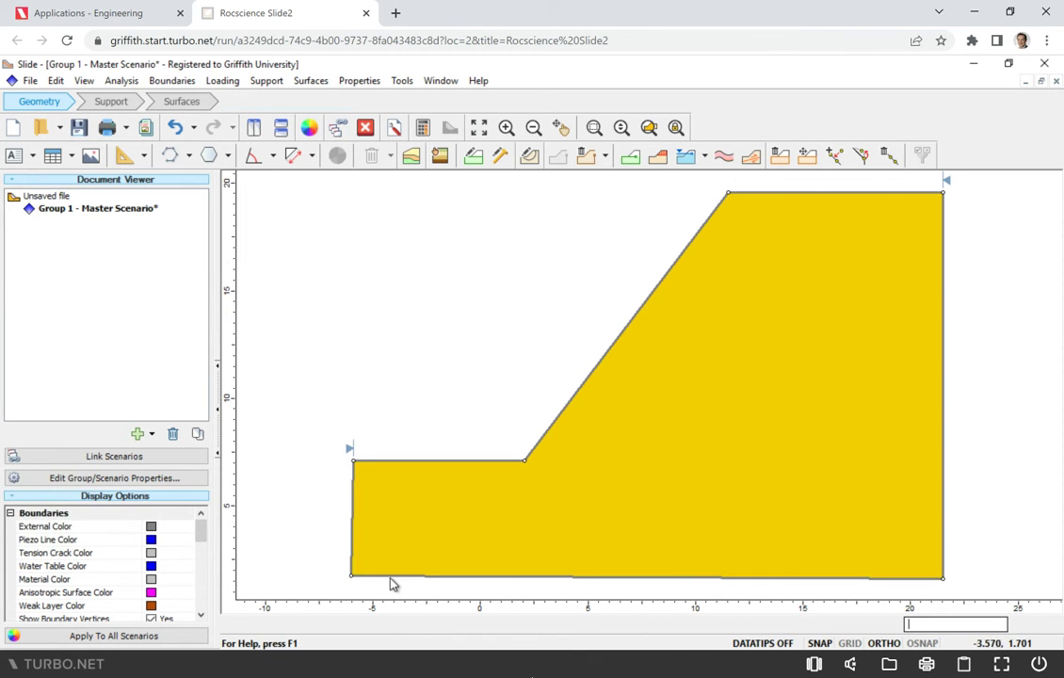
right_click(679, 262)
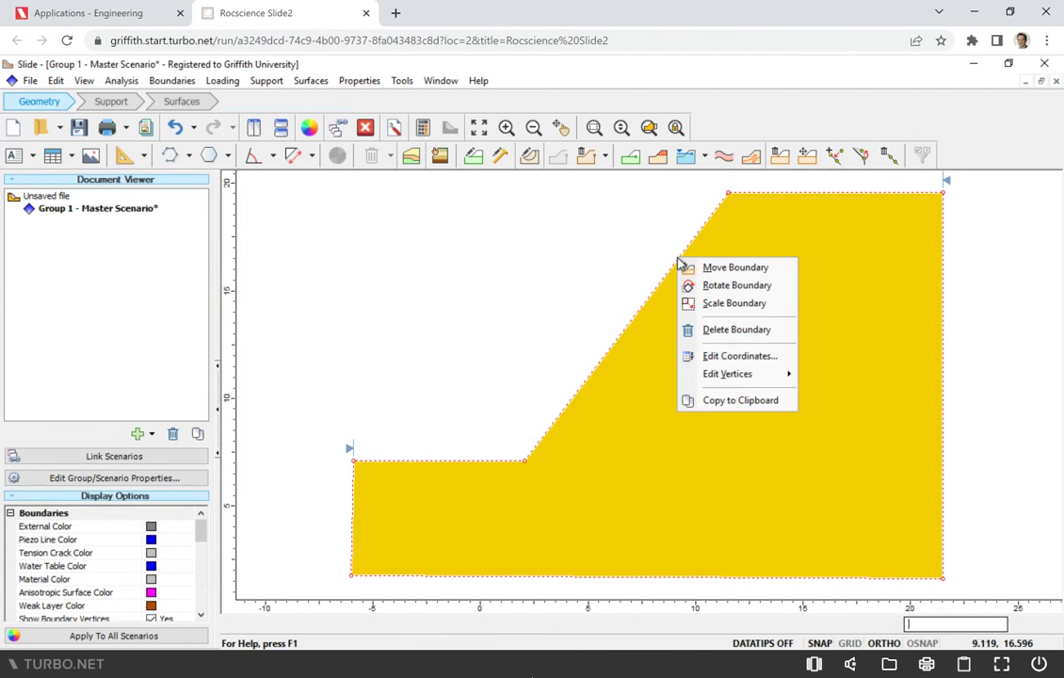
click(716, 356)
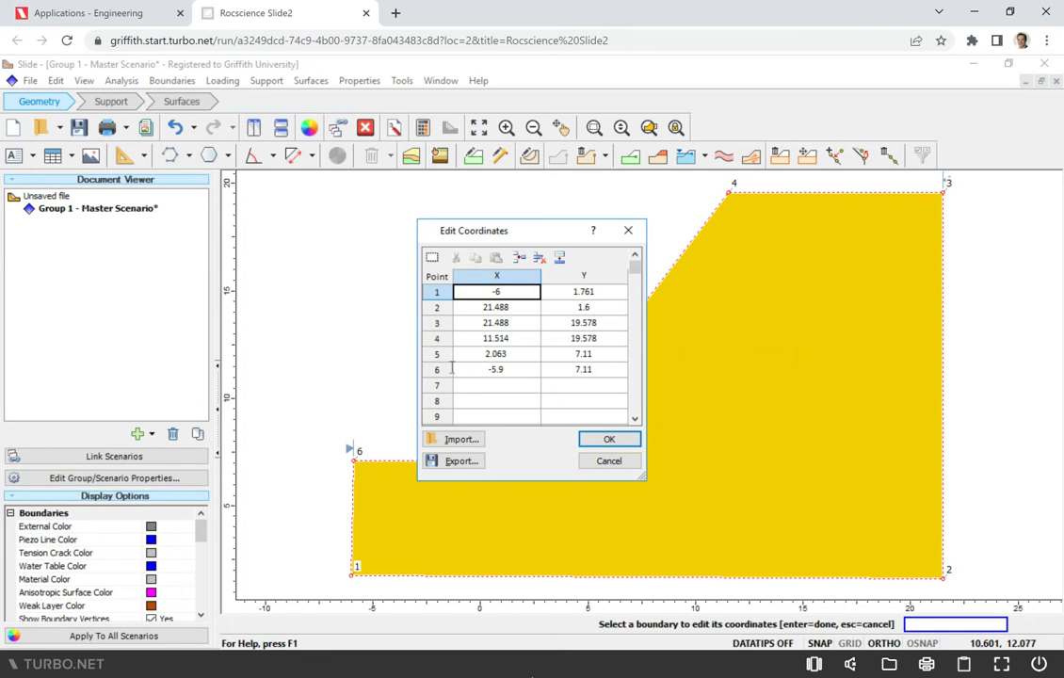
click(610, 462)
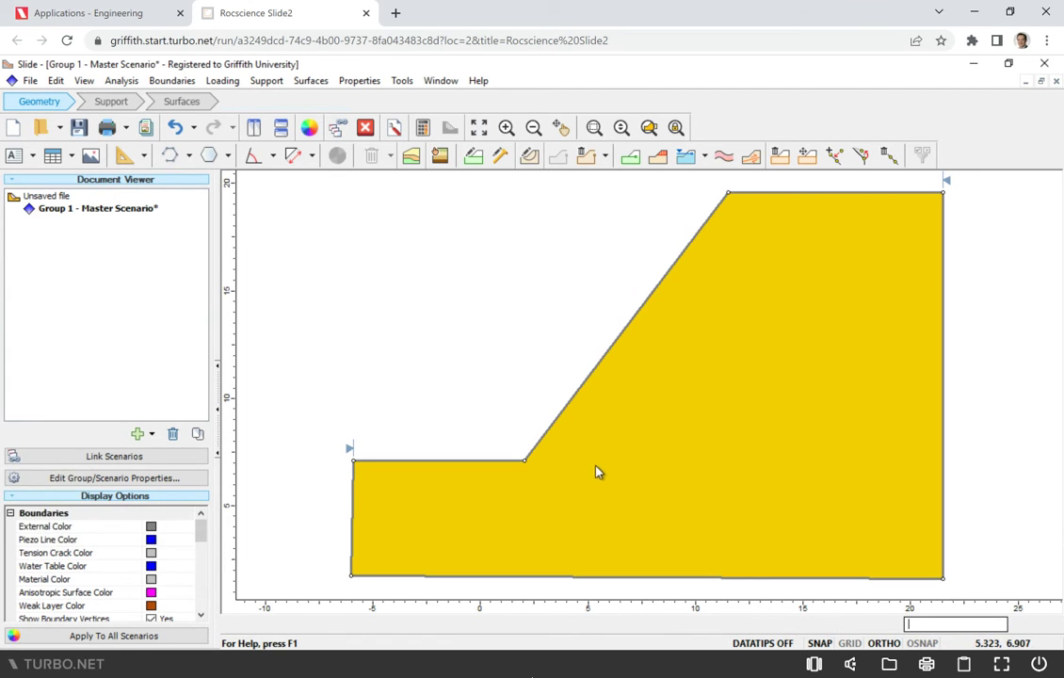
Move the bottom-left vertex directly below the top-left vertex
right_click(352, 578)
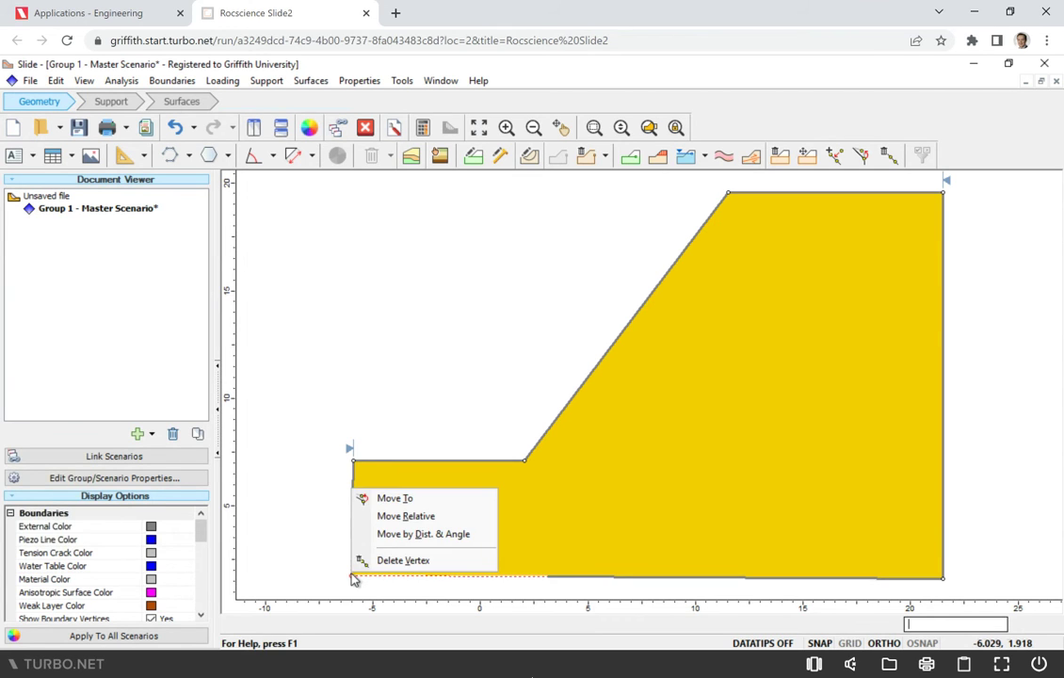
click(379, 498)
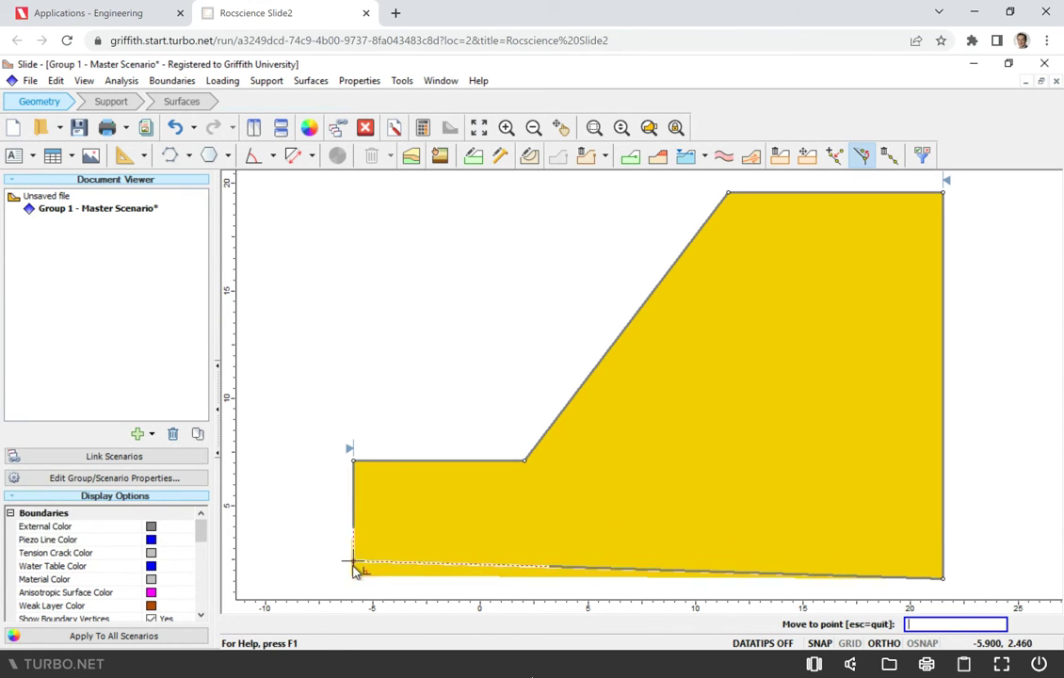
click(353, 578)
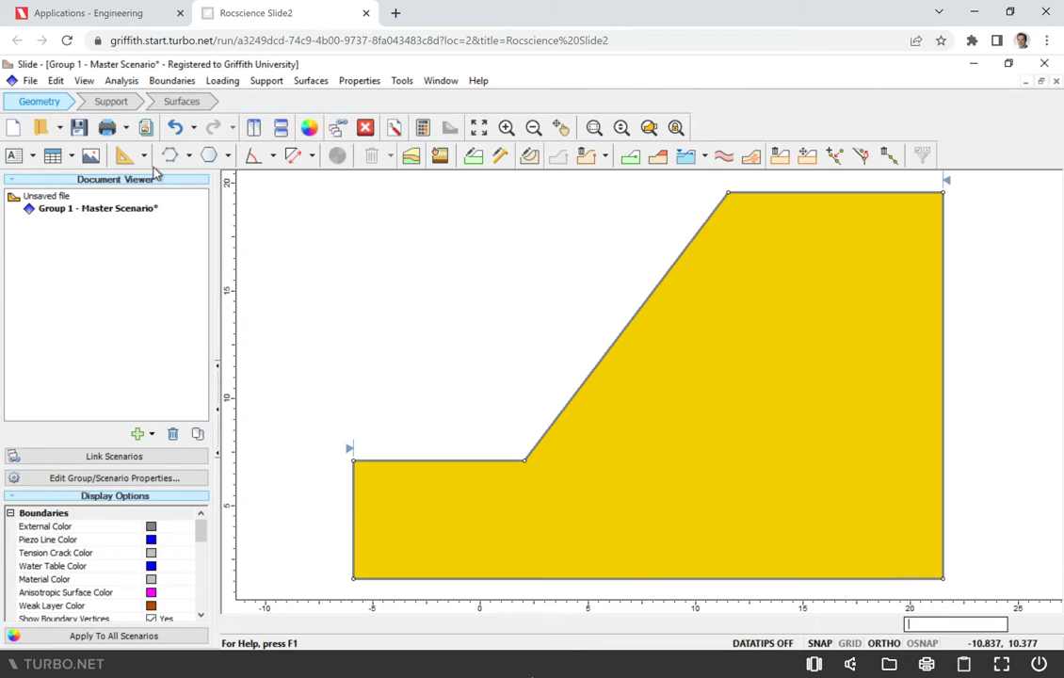
Add a material boundary from the slope face across to the right edge
click(175, 83)
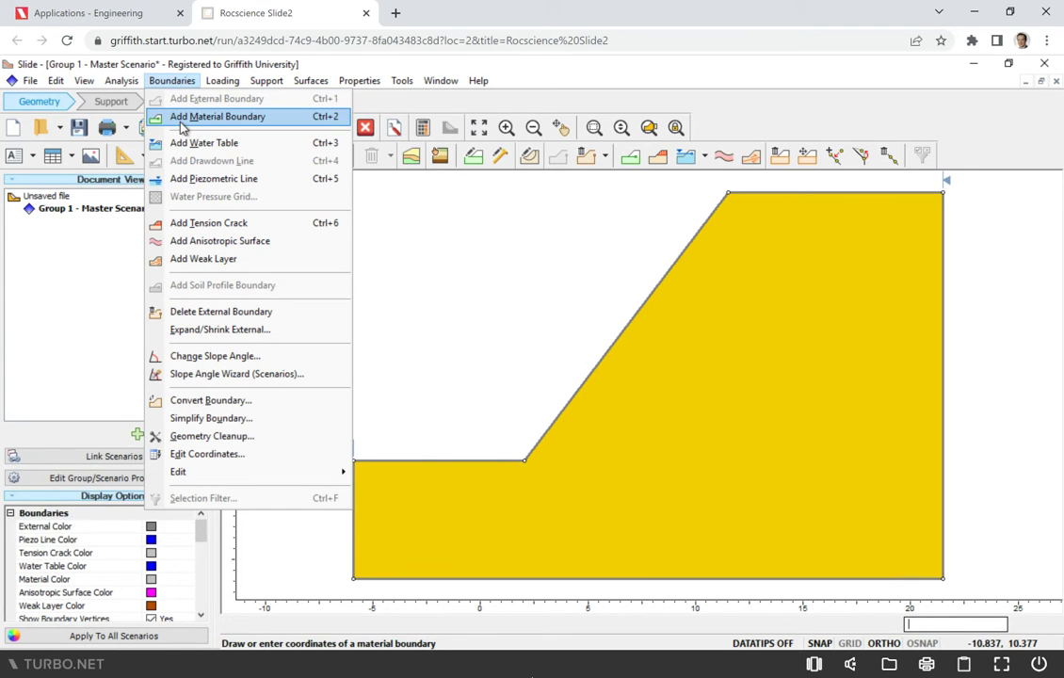
click(182, 120)
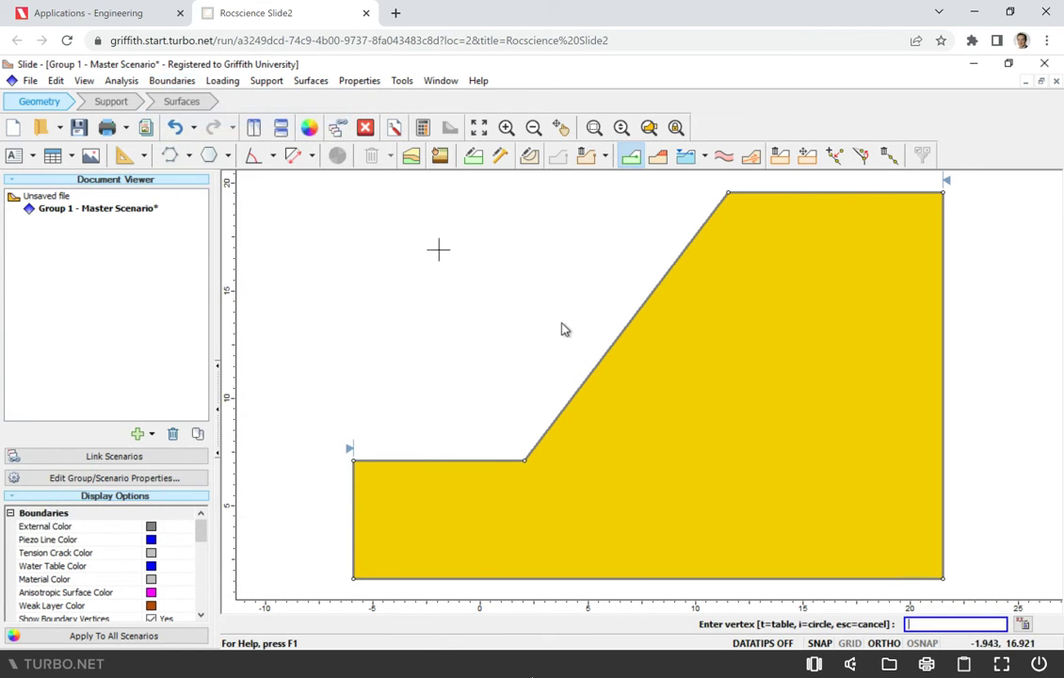
click(594, 368)
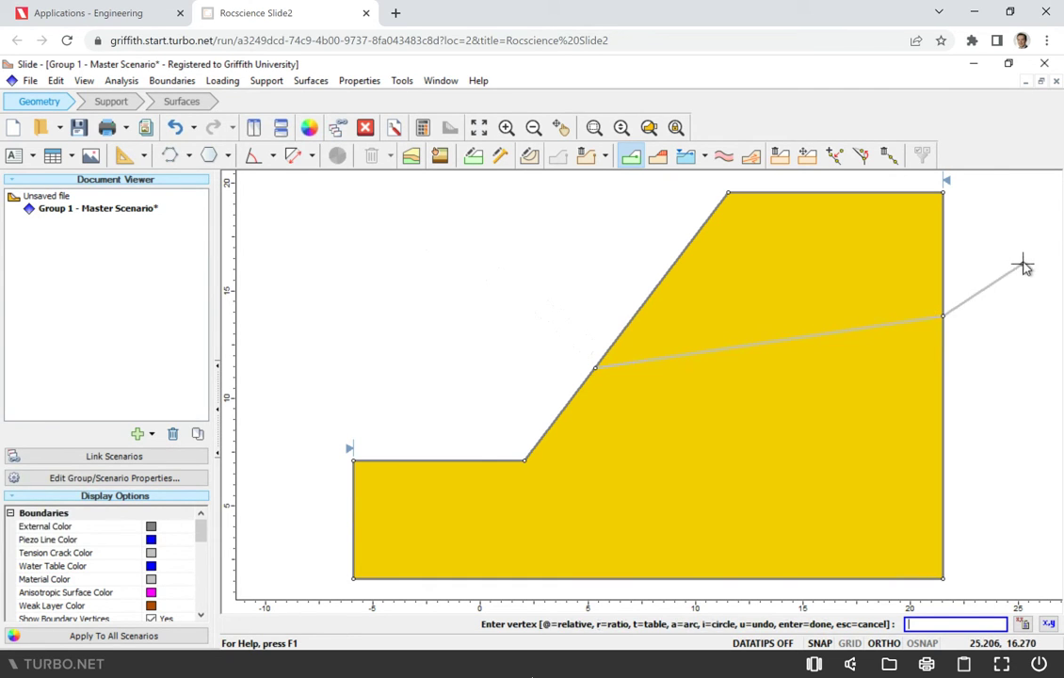
right_click(998, 251)
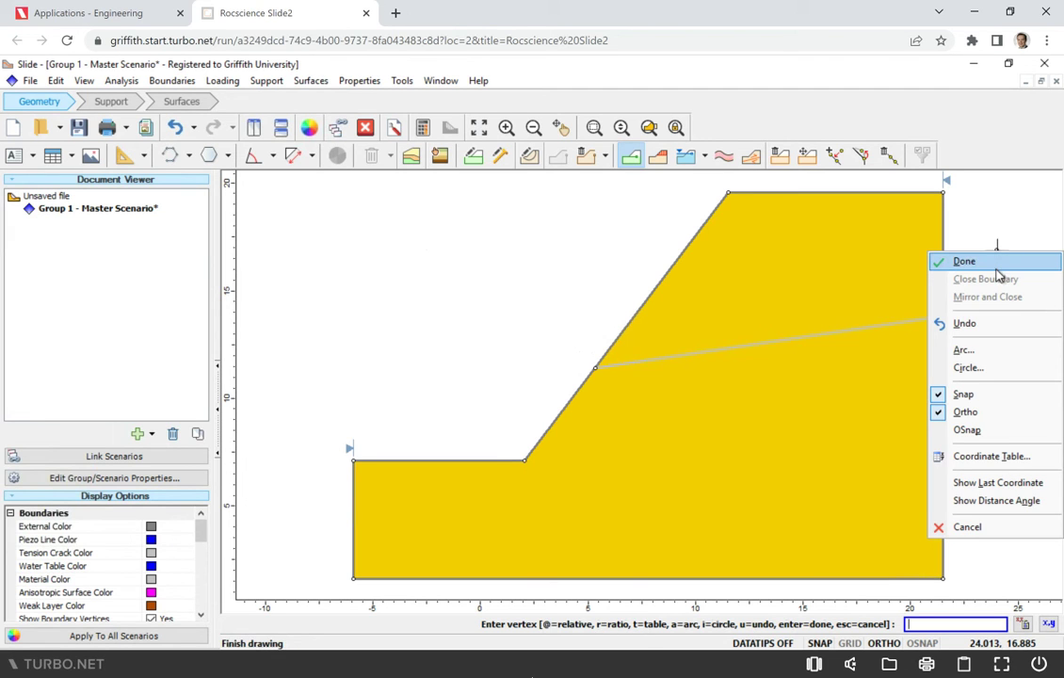
click(996, 267)
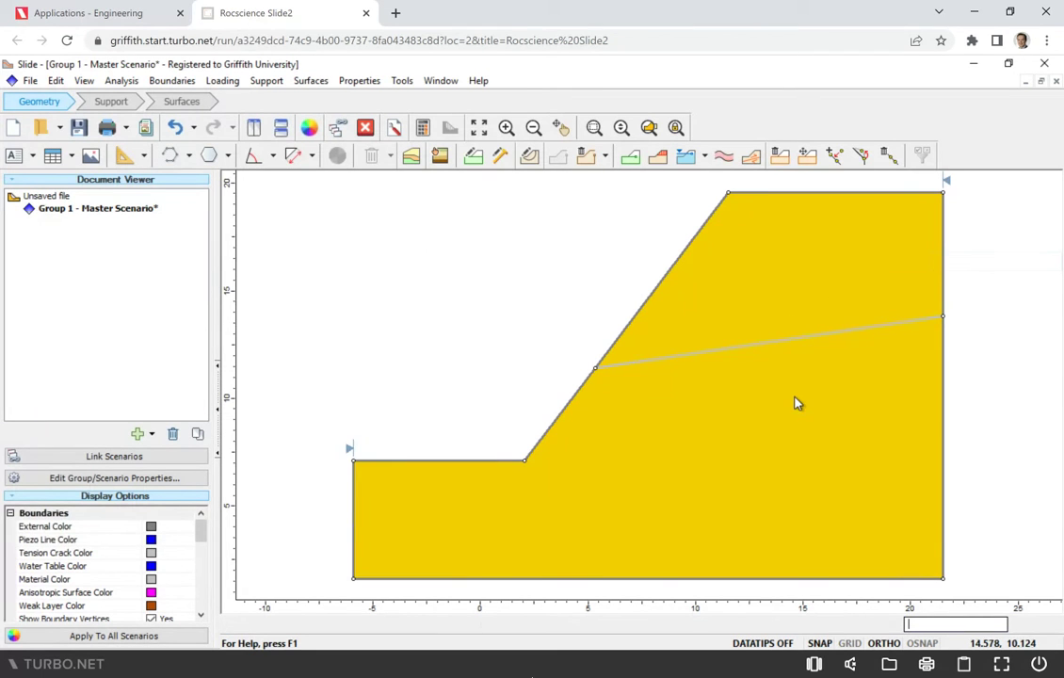
Add a material and rename Material 1 to Sandstone with unit weight 23 kN/m3
click(354, 85)
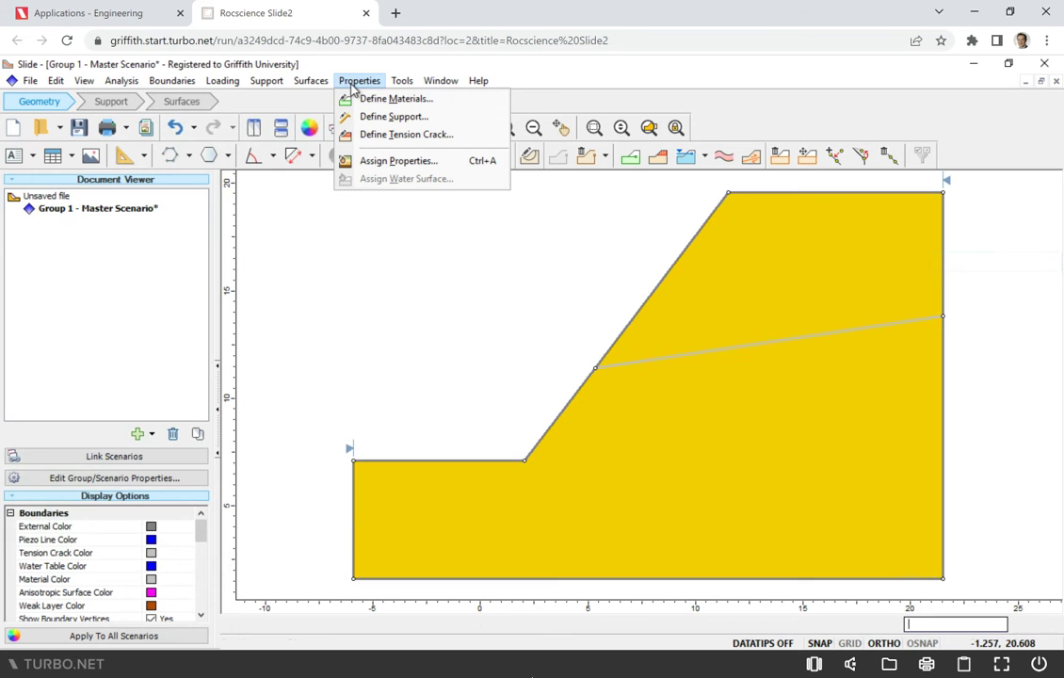
click(379, 102)
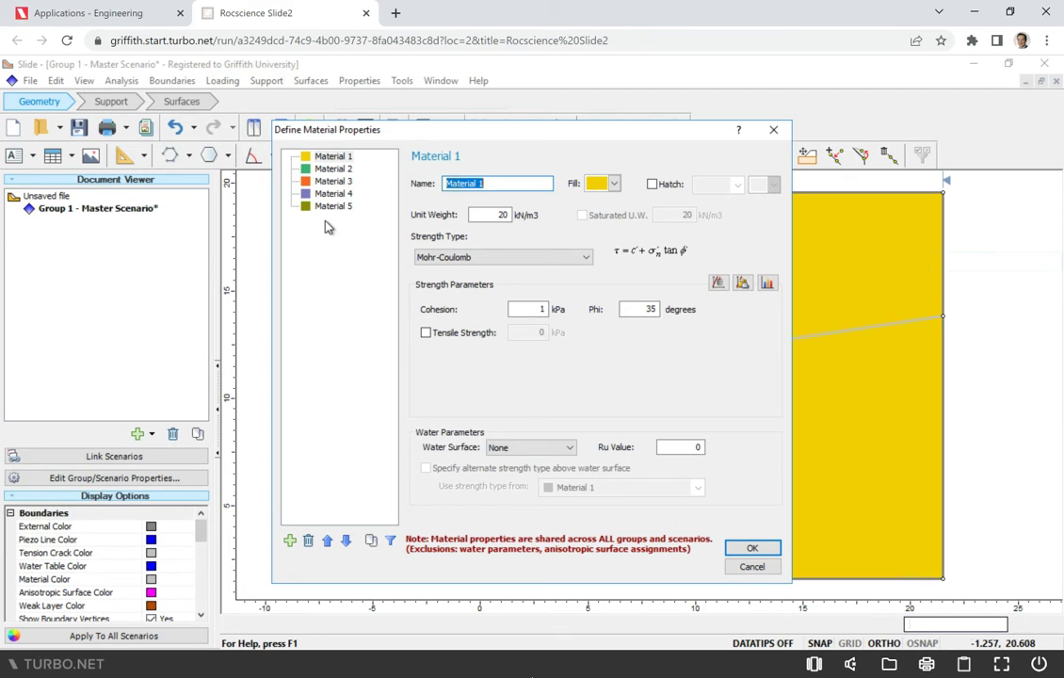
click(289, 541)
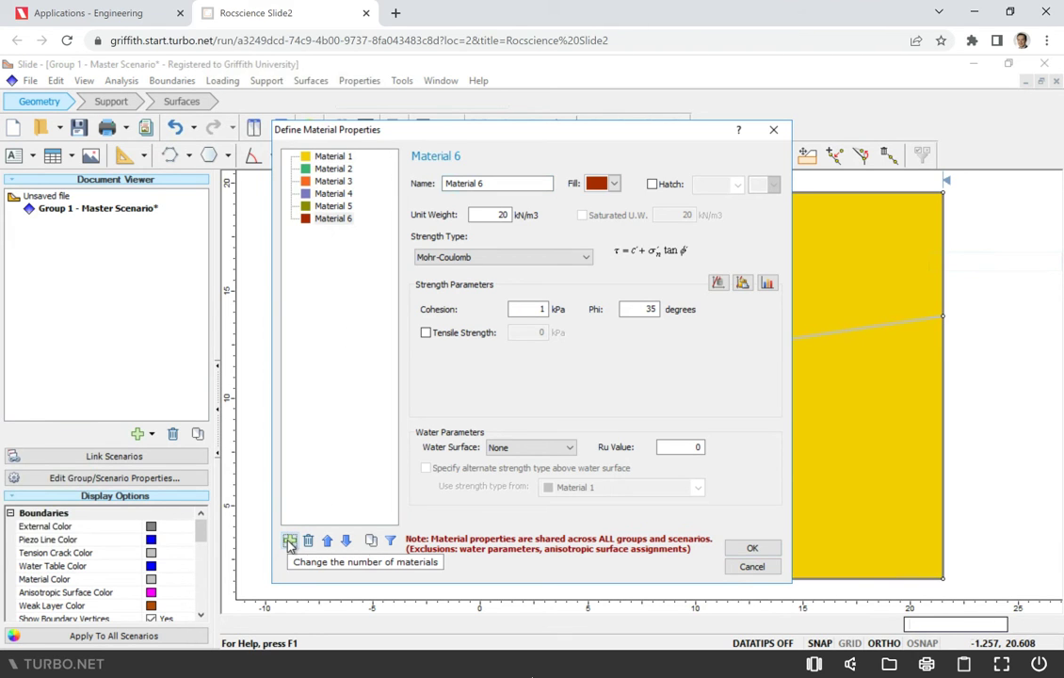
click(325, 156)
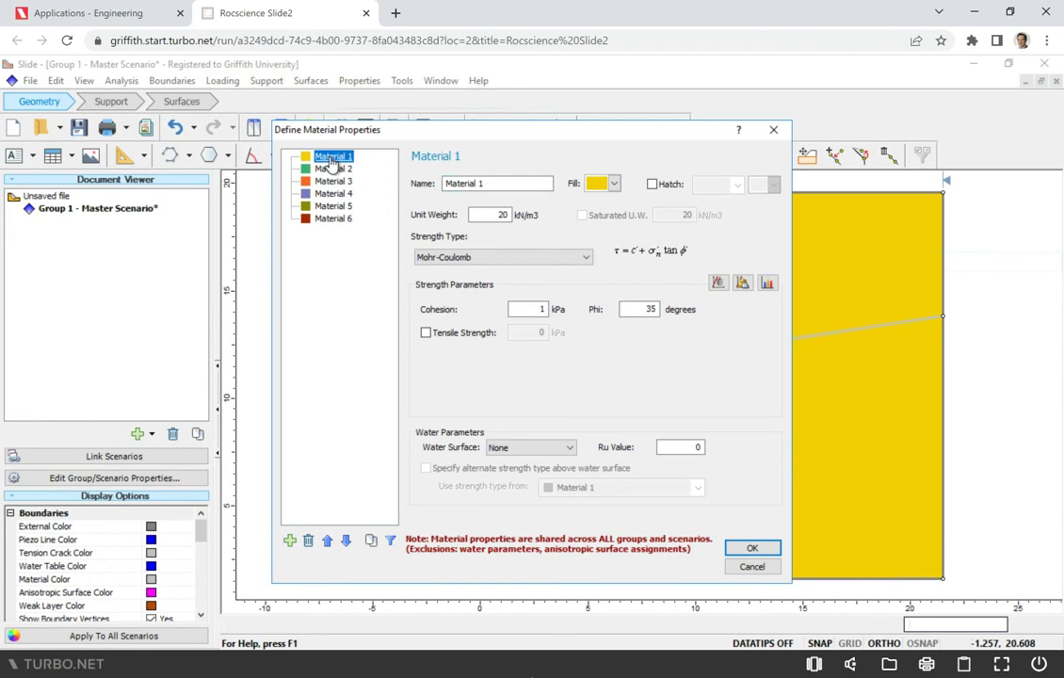
drag(486, 184, 452, 193)
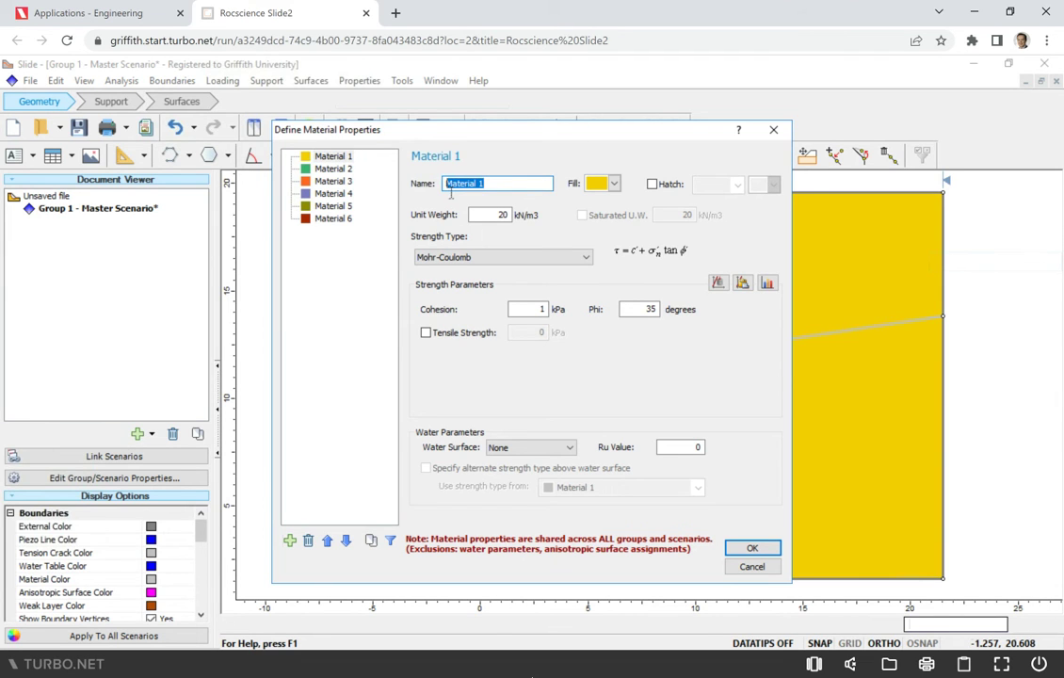
text(Sand)
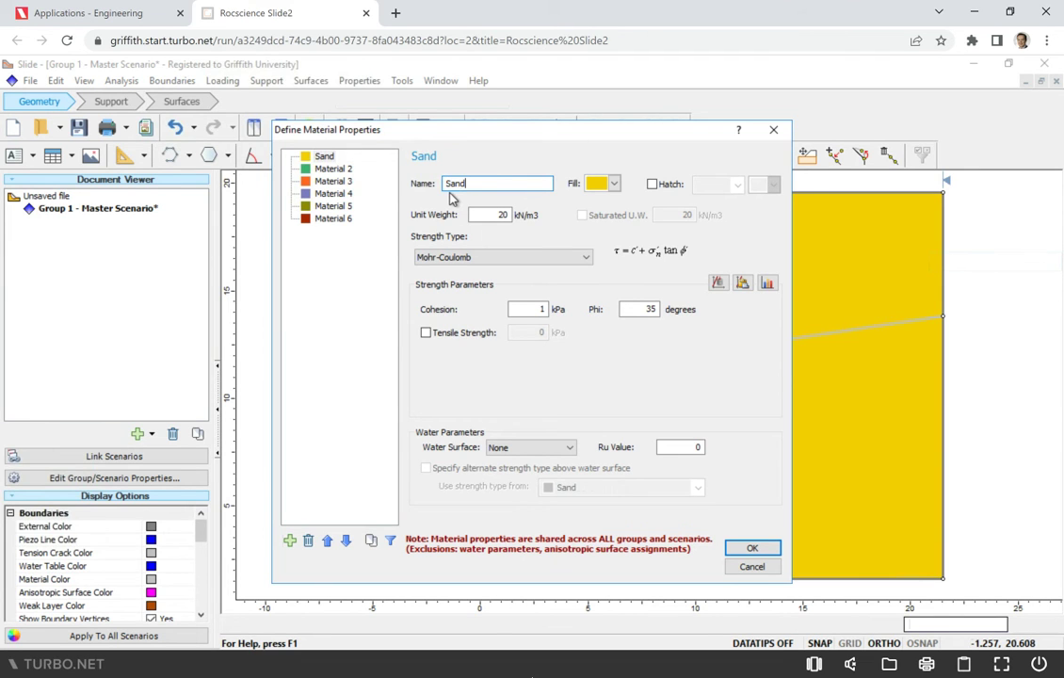
text(stone)
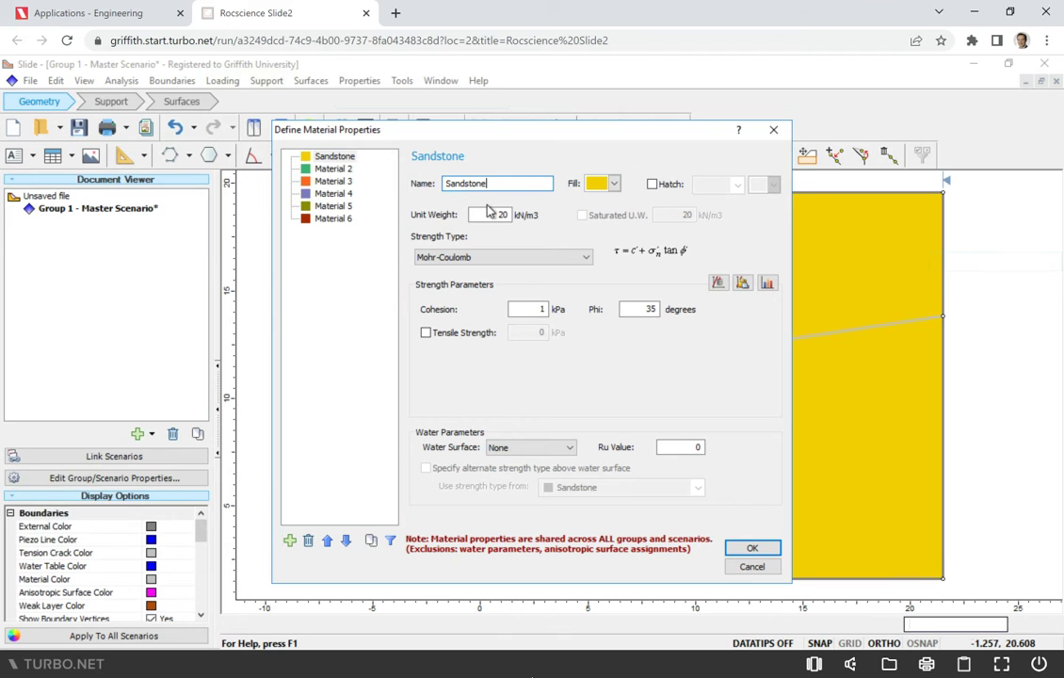
double_click(502, 214)
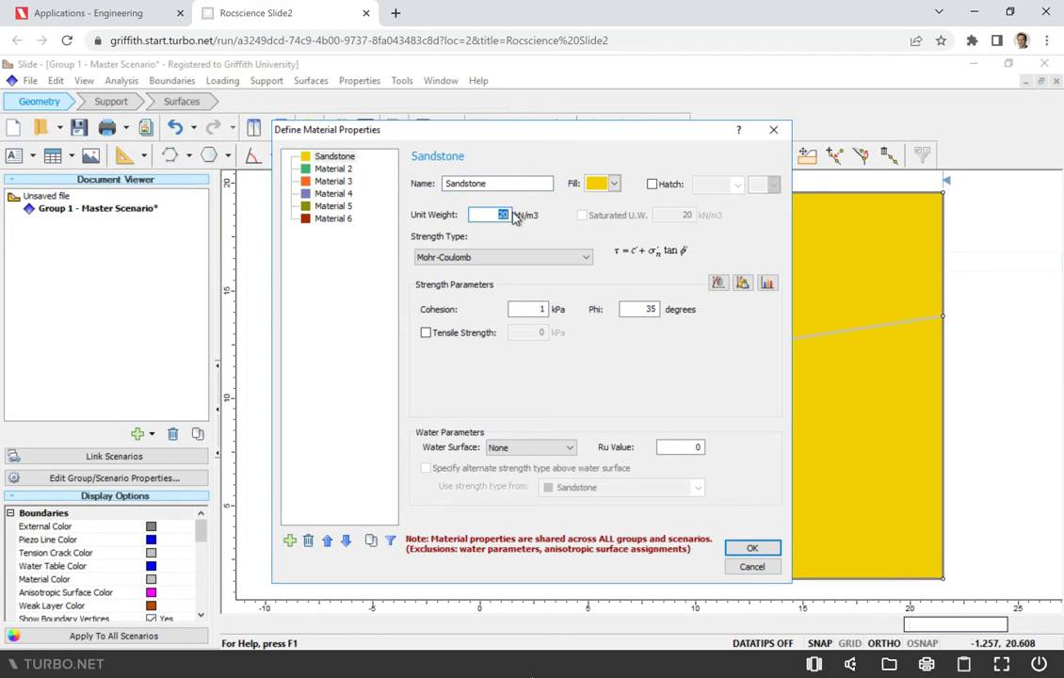
text(23)
key(Tab)
Set Sandstone's strength type to Hoek-Brown and review UCS 50000, m 3, s 0.1
click(563, 260)
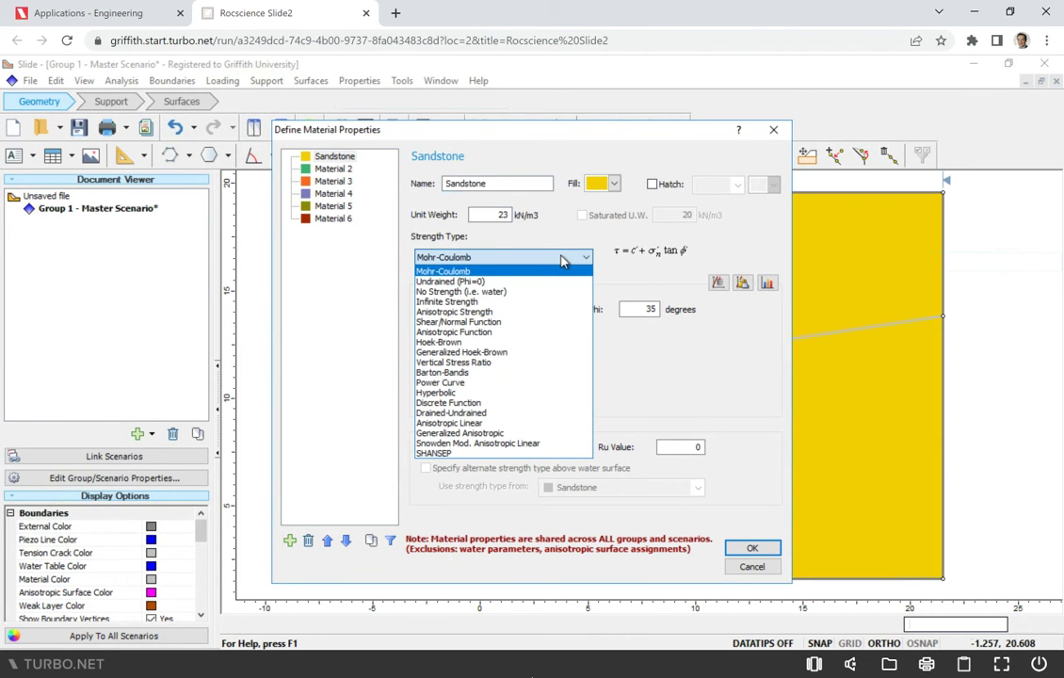
click(499, 343)
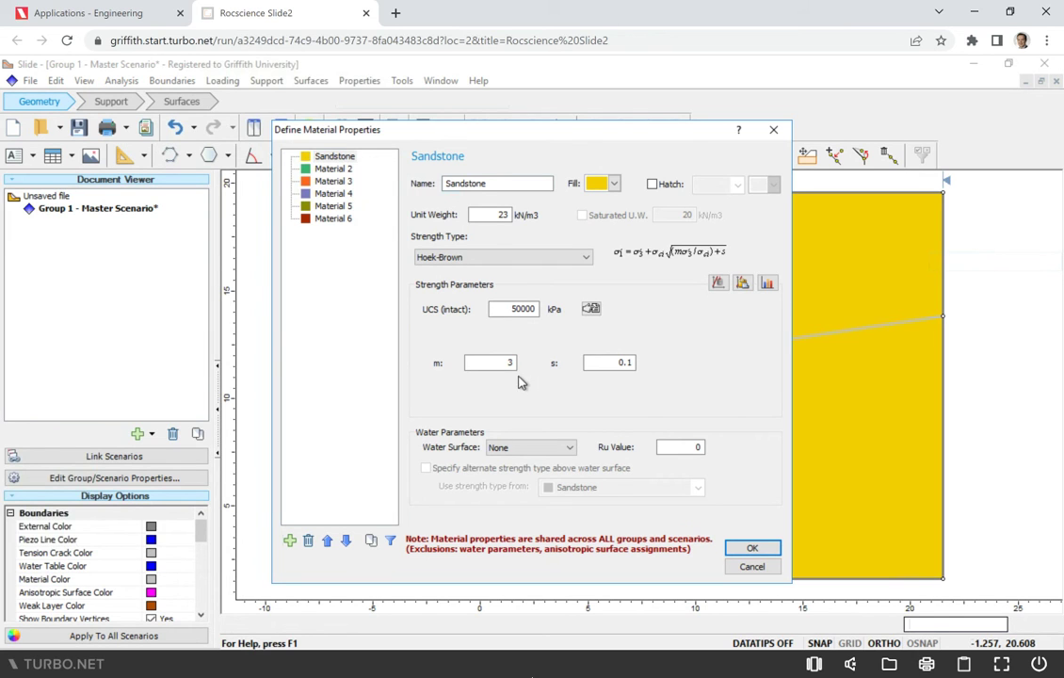
click(506, 362)
click(511, 367)
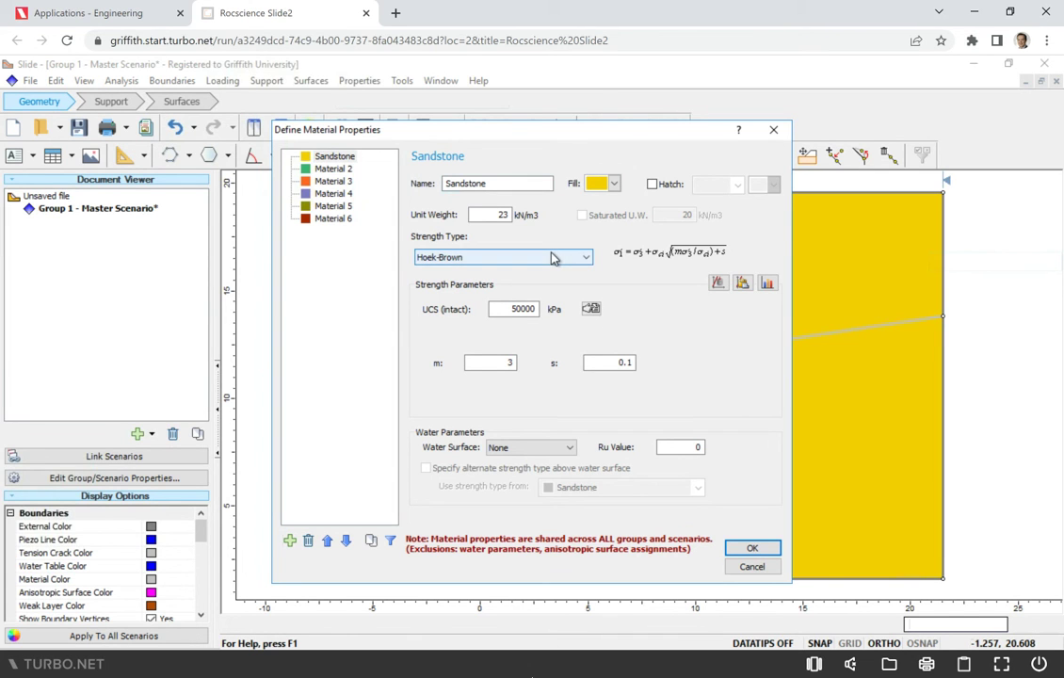
Return Sandstone to Mohr-Coulomb with 20 kPa cohesion and accept the material
click(553, 258)
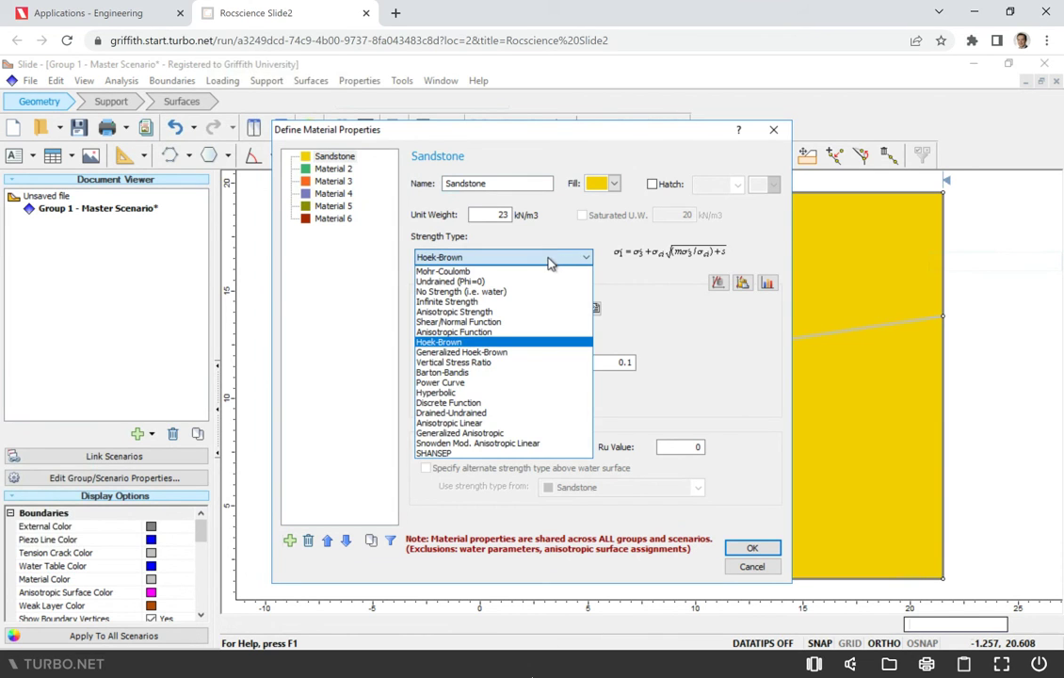
click(542, 272)
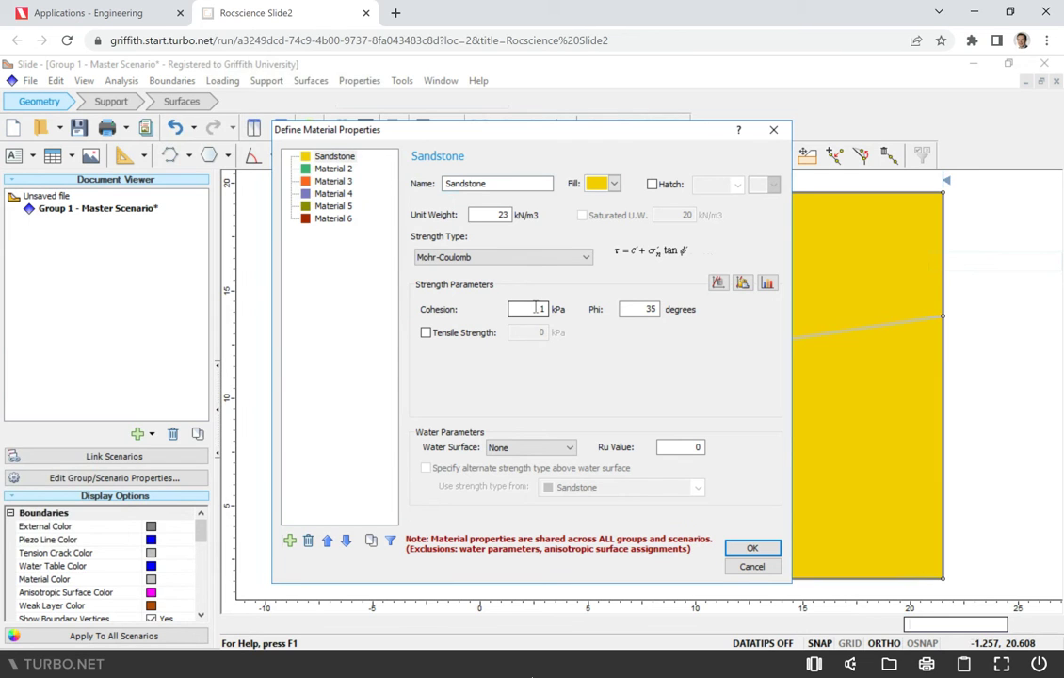
double_click(536, 307)
text(20)
click(743, 547)
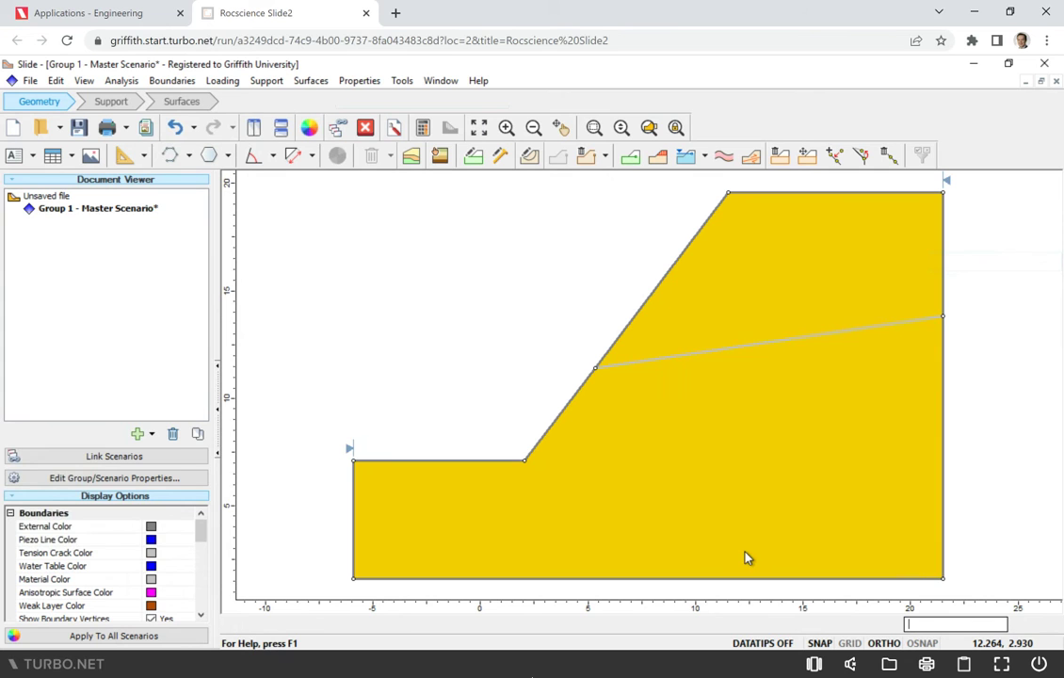
In Material Properties, rename Material 2 to Granite
right_click(733, 437)
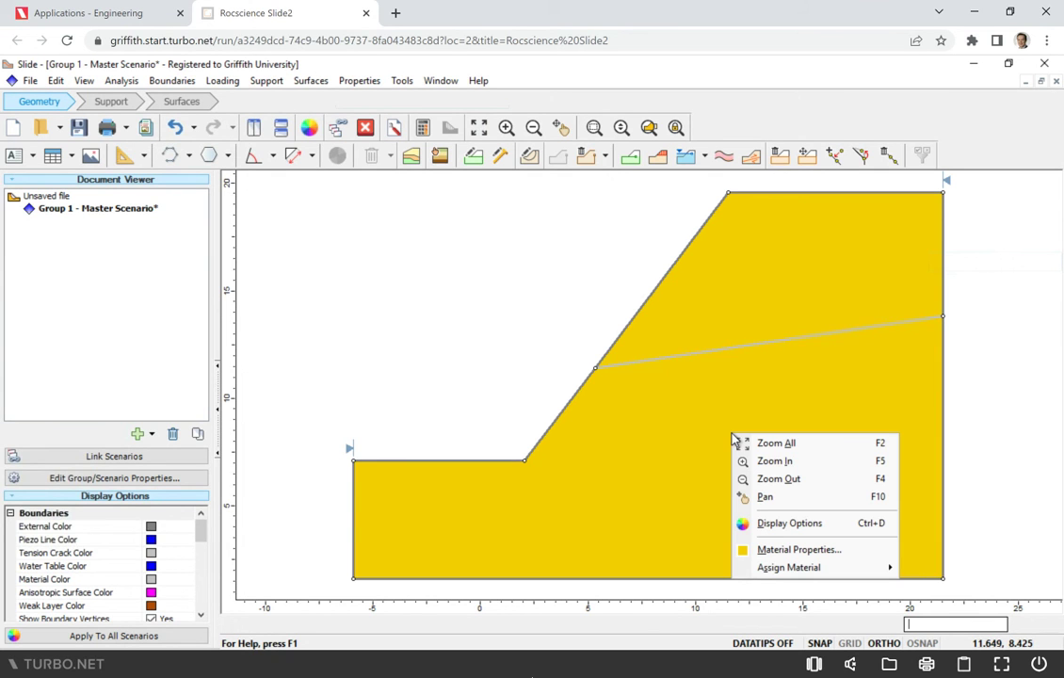
click(769, 558)
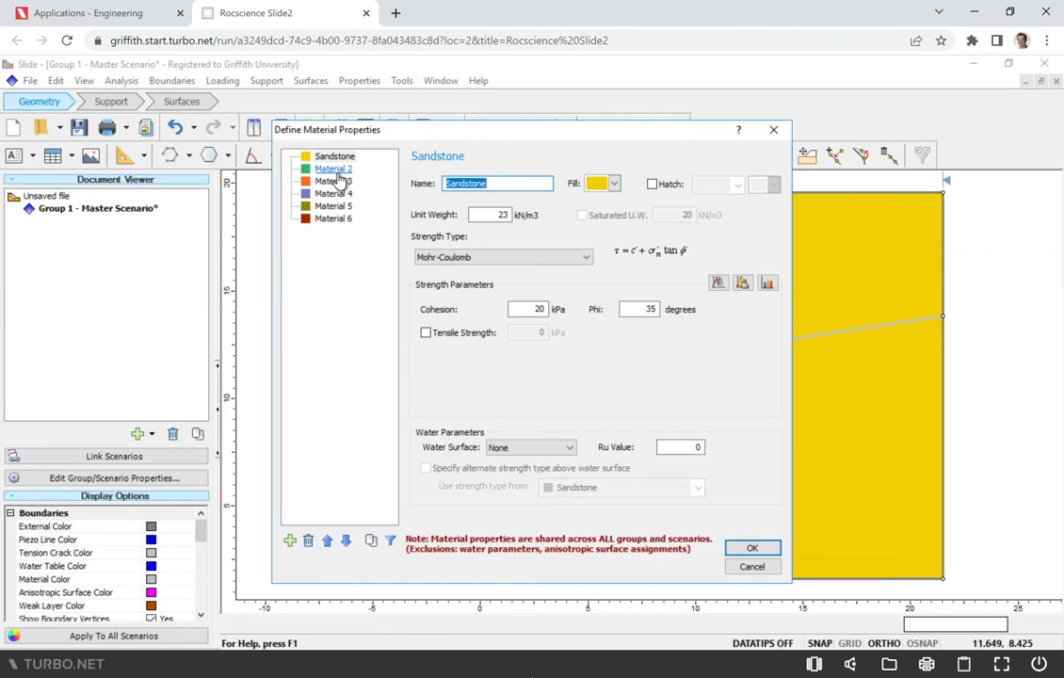
click(337, 173)
click(504, 184)
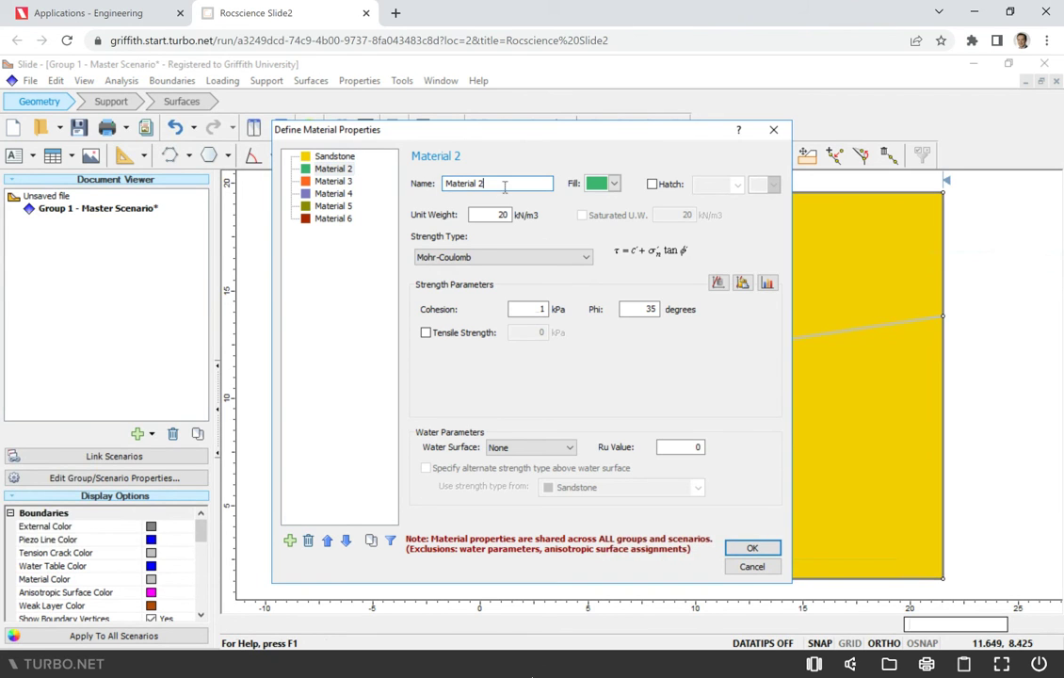
drag(504, 186, 437, 188)
text(Granite)
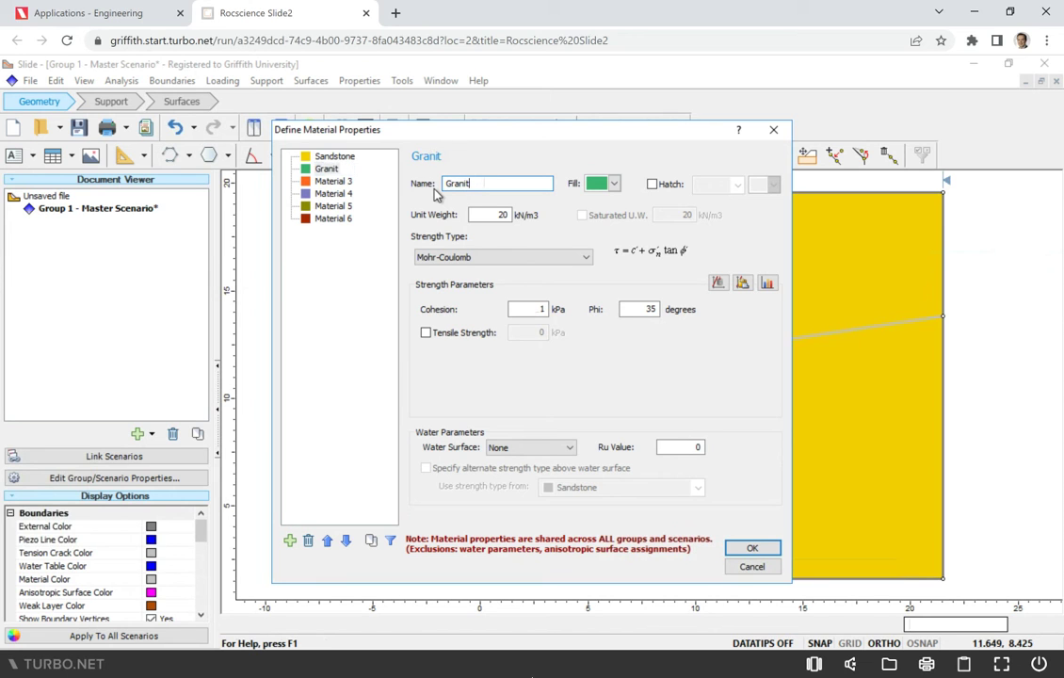
Give Granite unit weight 27 kN/m3, cohesion 3000 kPa and phi 45°, and confirm
double_click(507, 215)
text(27)
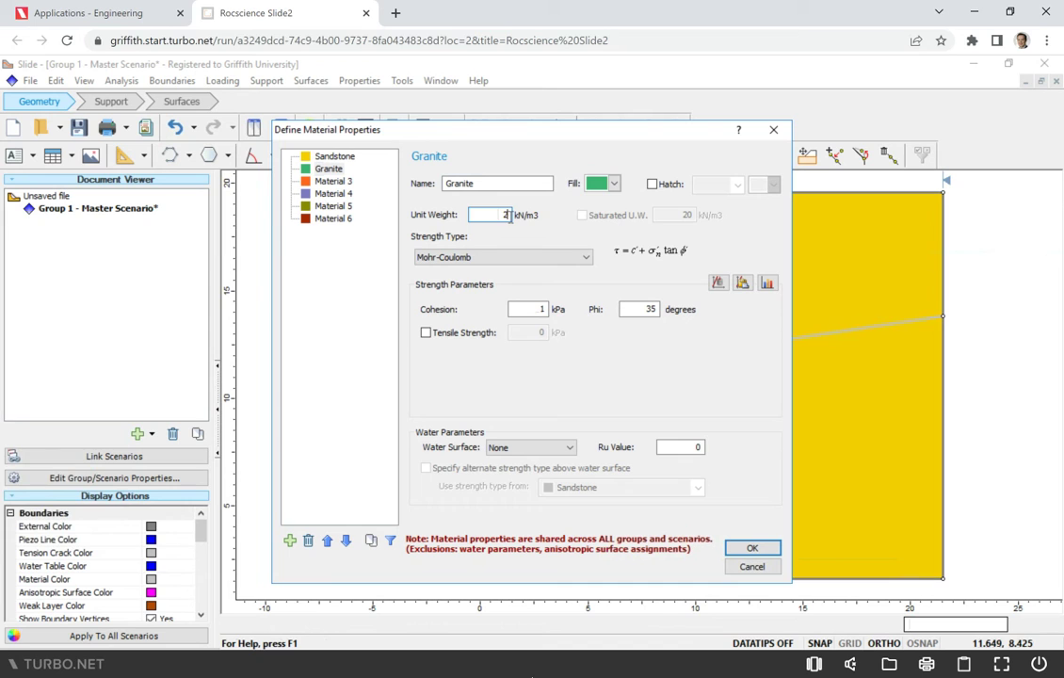
double_click(540, 311)
text(3000)
double_click(657, 309)
text(45)
click(752, 548)
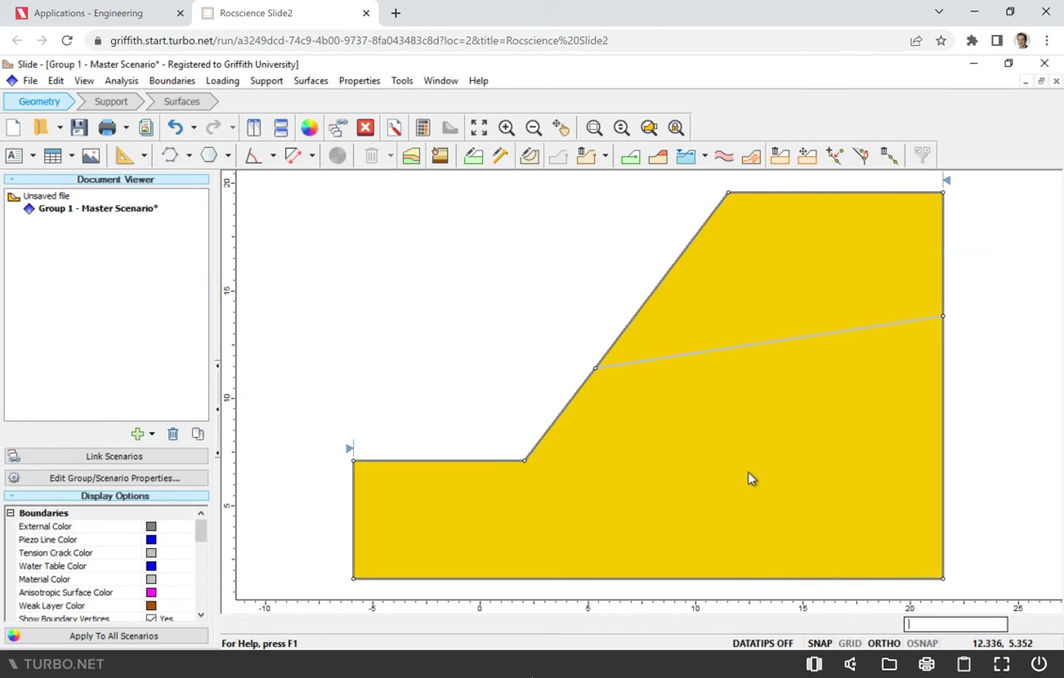
Assign material 2. Granite to the lower region of the slope
right_click(704, 423)
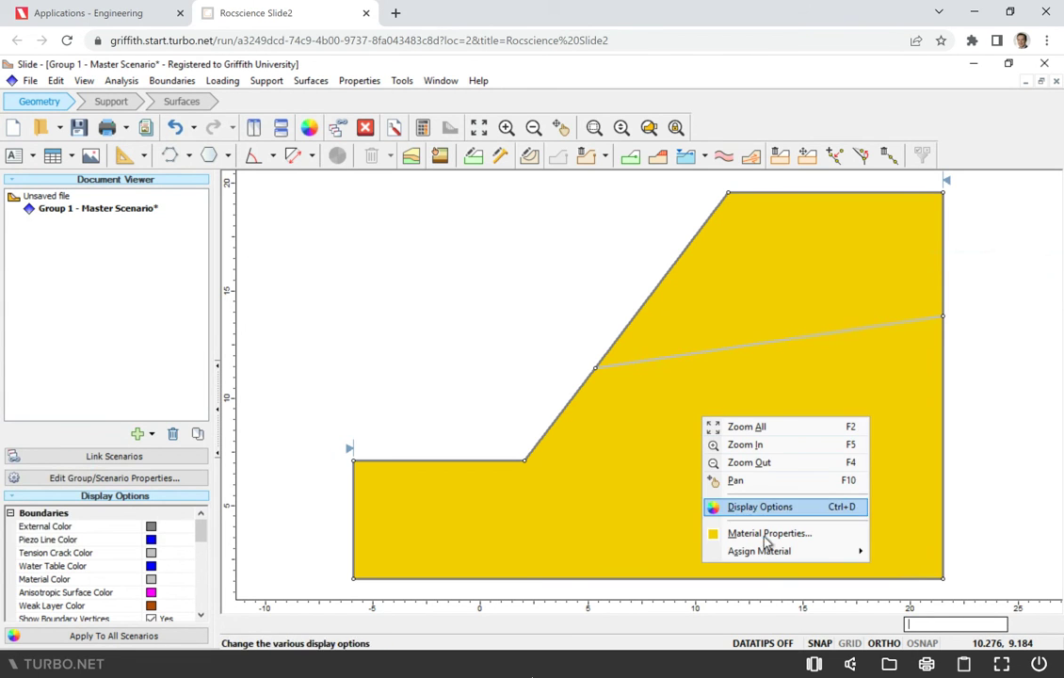
mouse_move(767, 561)
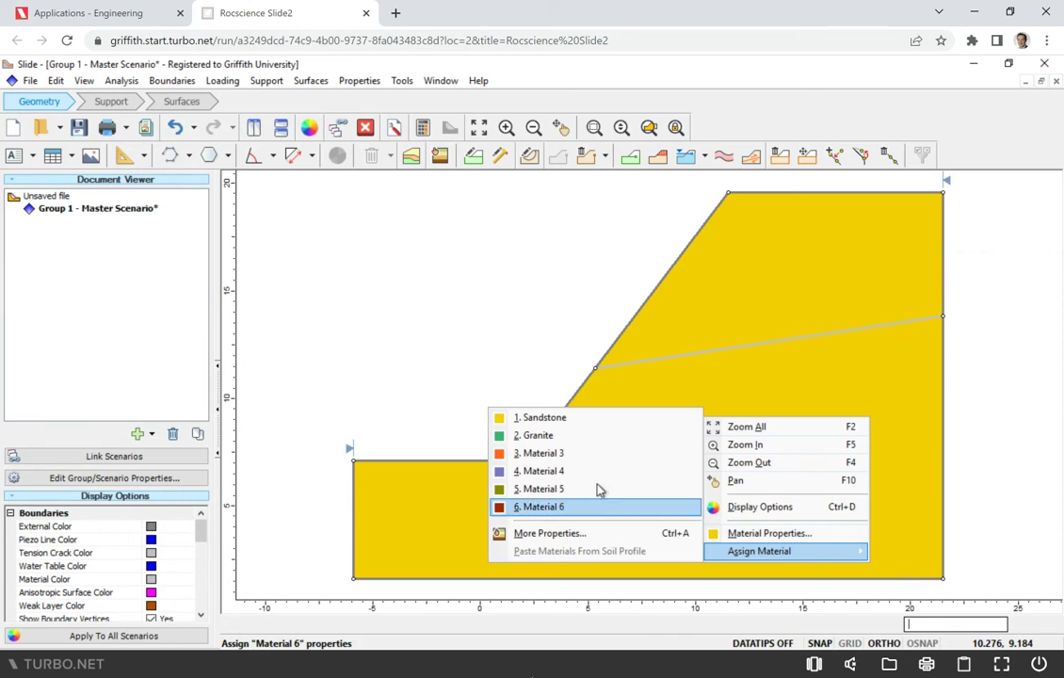
click(536, 436)
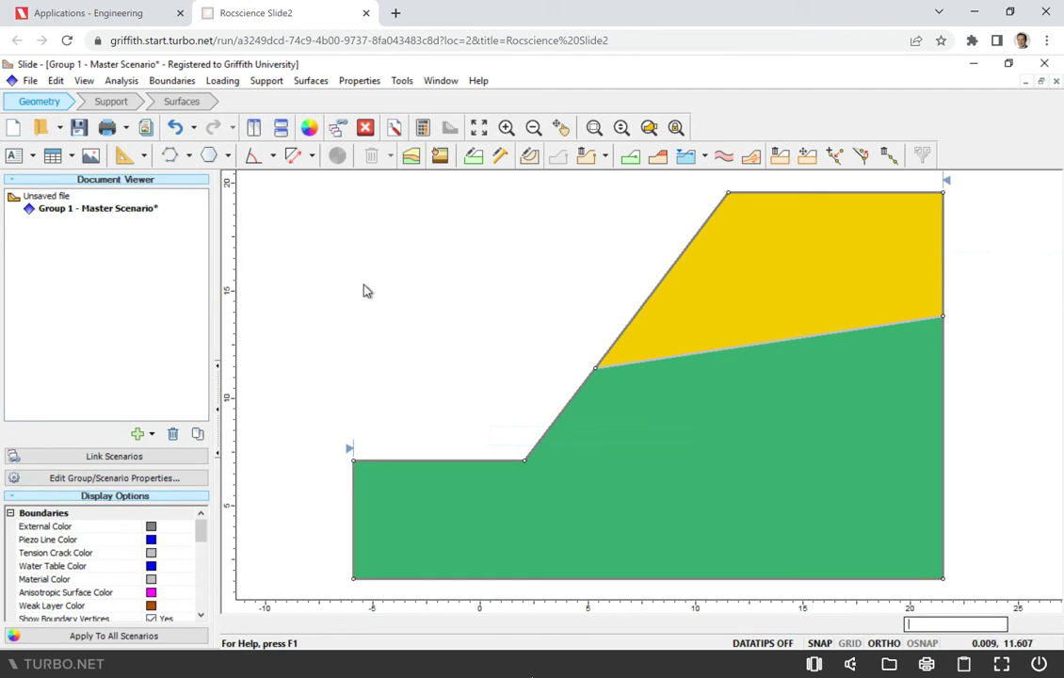
Start a water table at the slope face and add a vertex inside the Sandstone layer
click(171, 85)
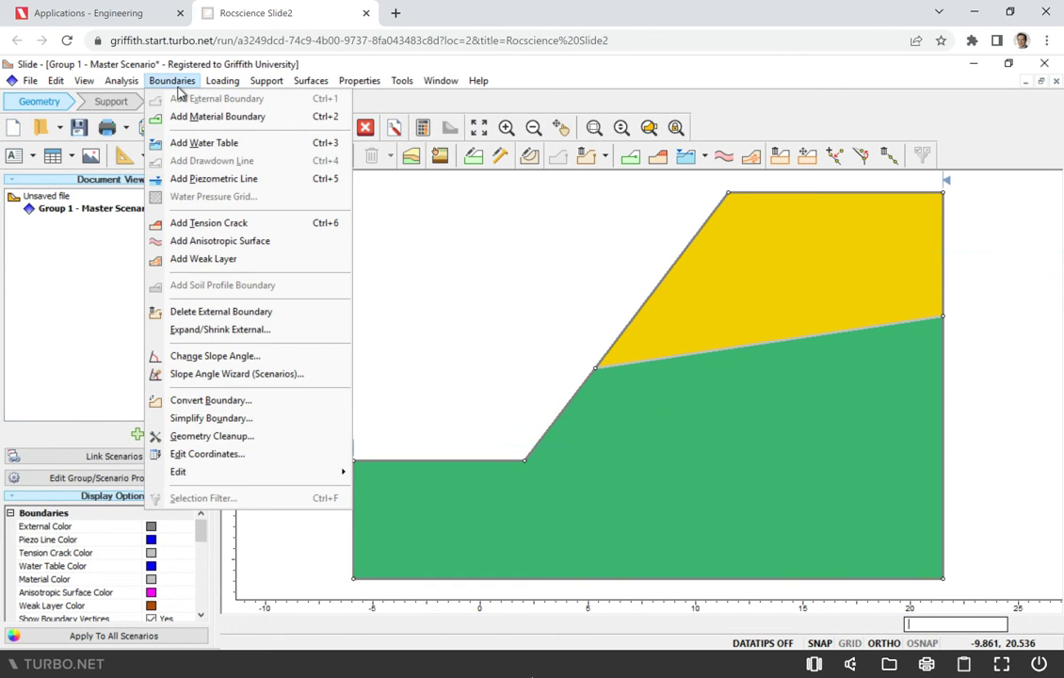
click(175, 142)
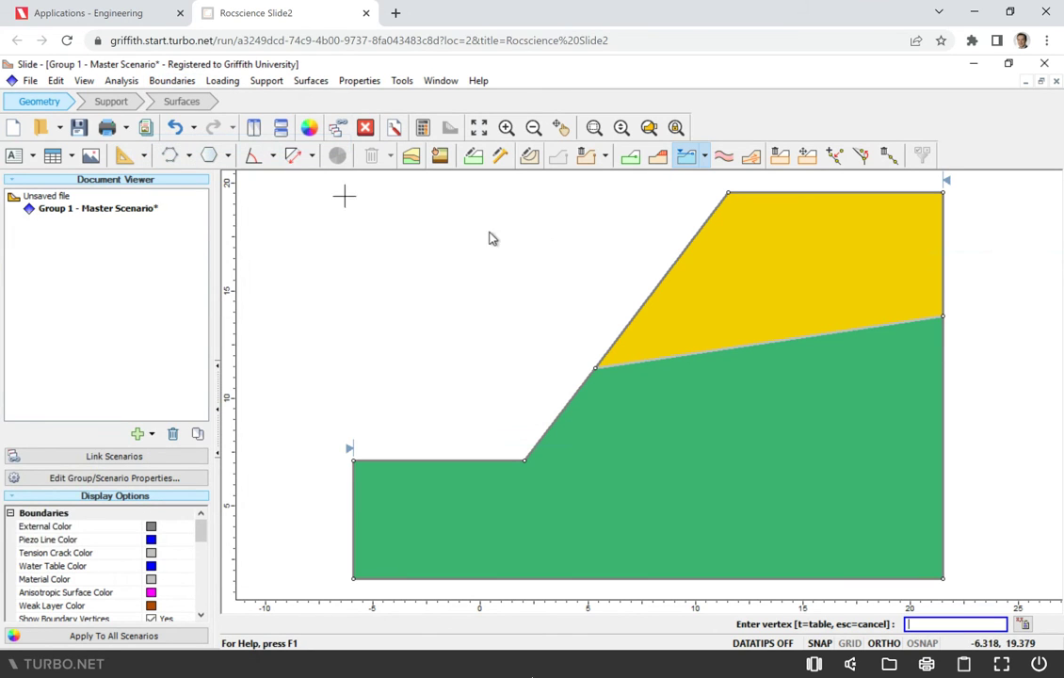
click(628, 324)
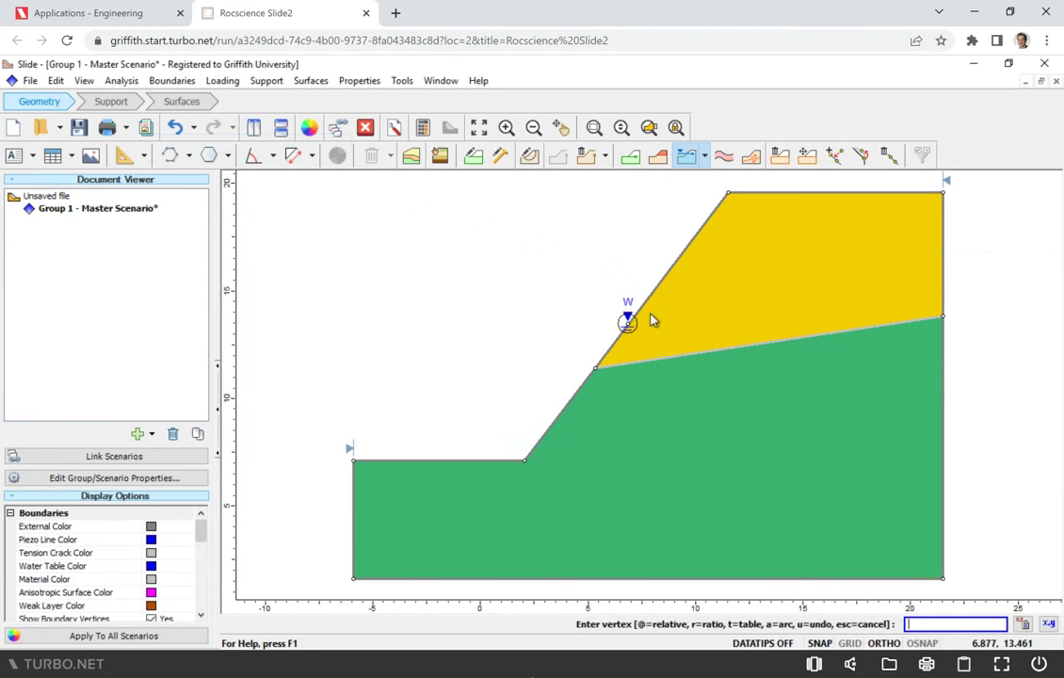
click(713, 284)
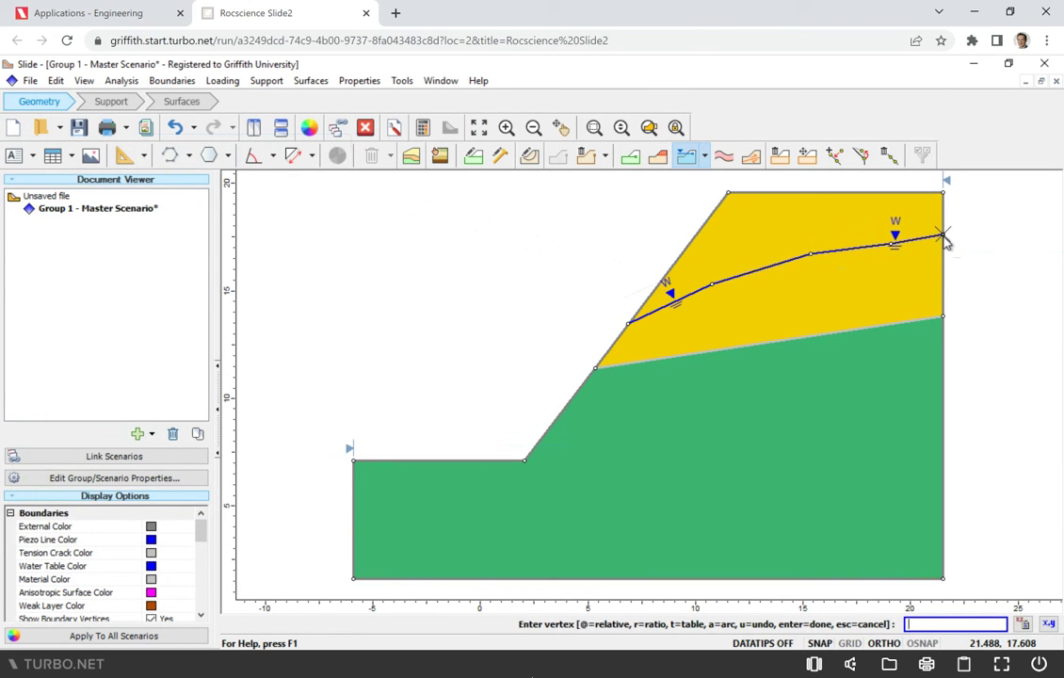
Finish the water table and apply it only to the Sandstone material
right_click(983, 219)
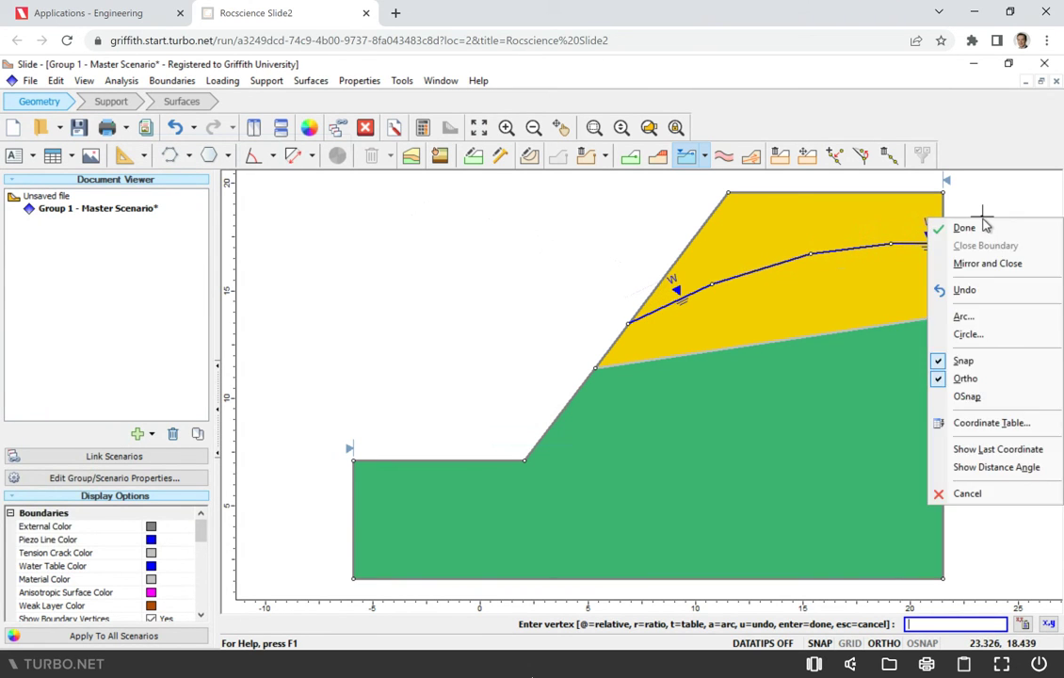
click(981, 227)
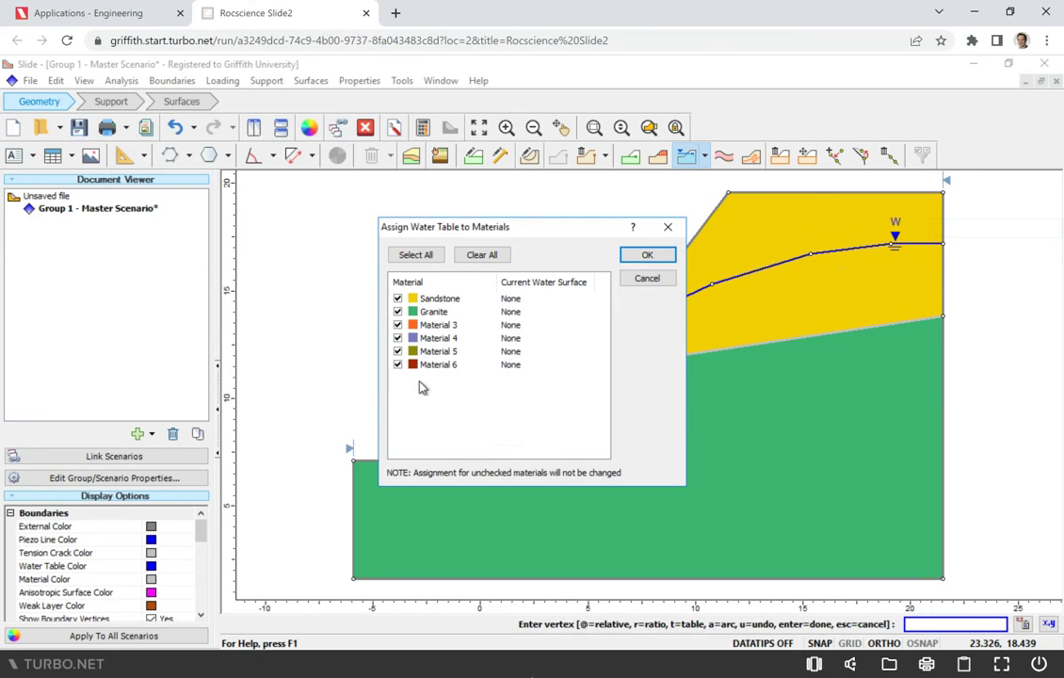
click(471, 255)
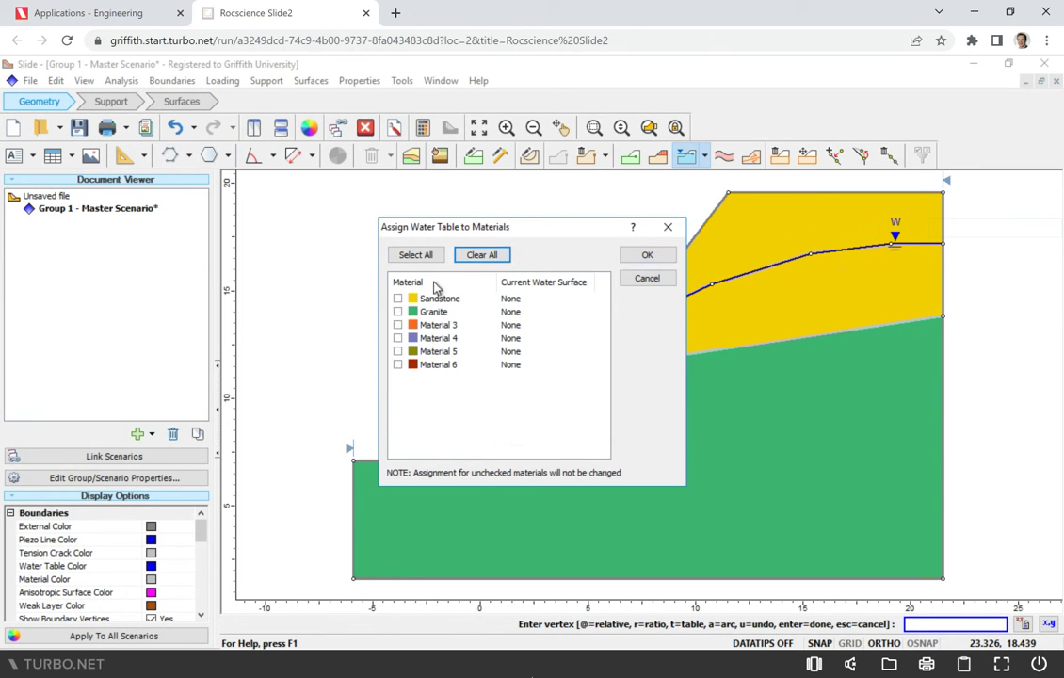
click(397, 299)
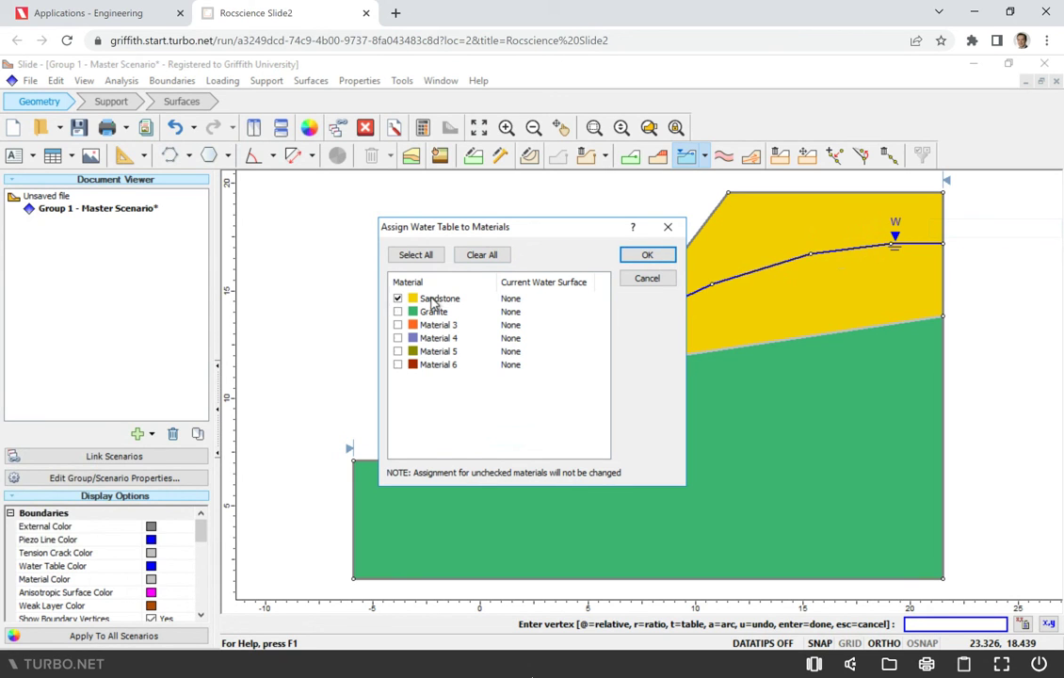
click(650, 256)
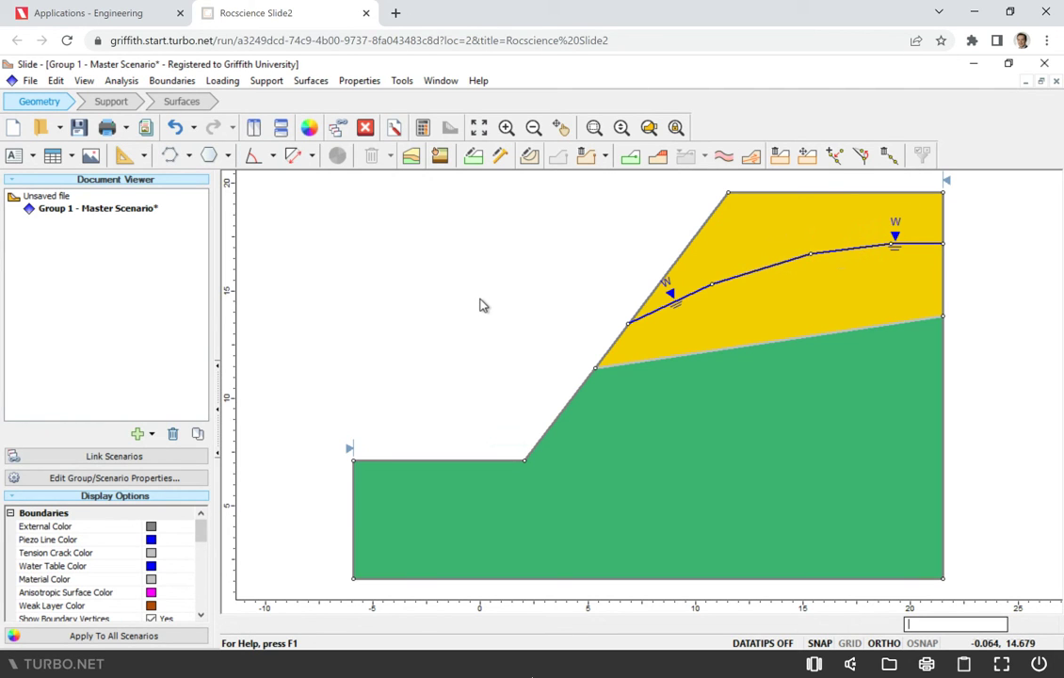
Set Surface Options to circular surfaces with the Grid Search method
click(311, 83)
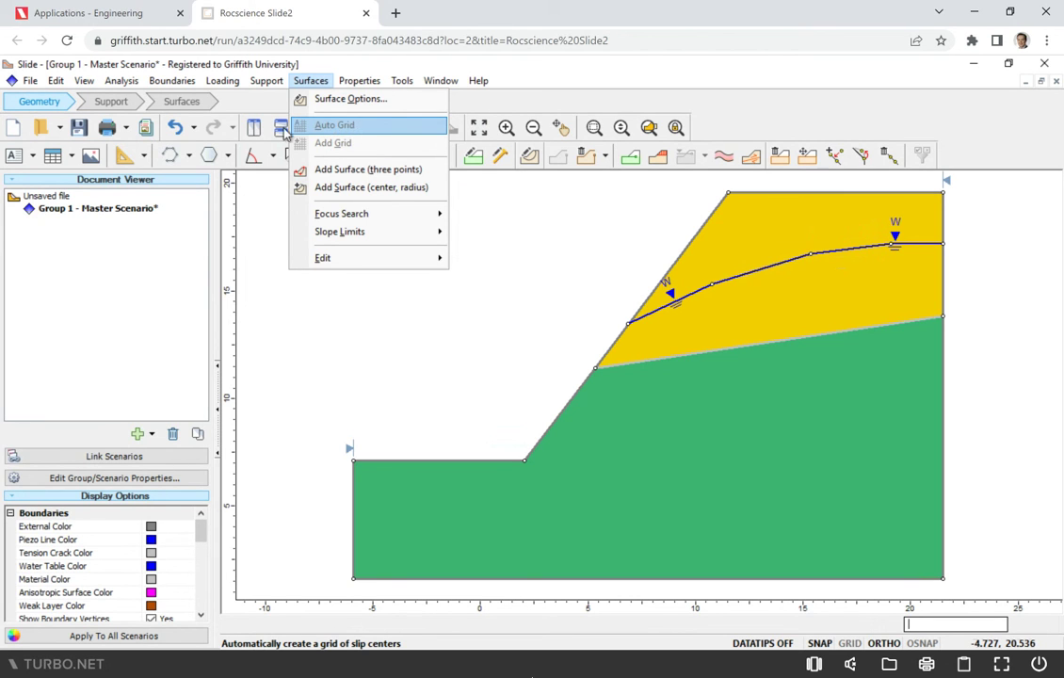
click(350, 100)
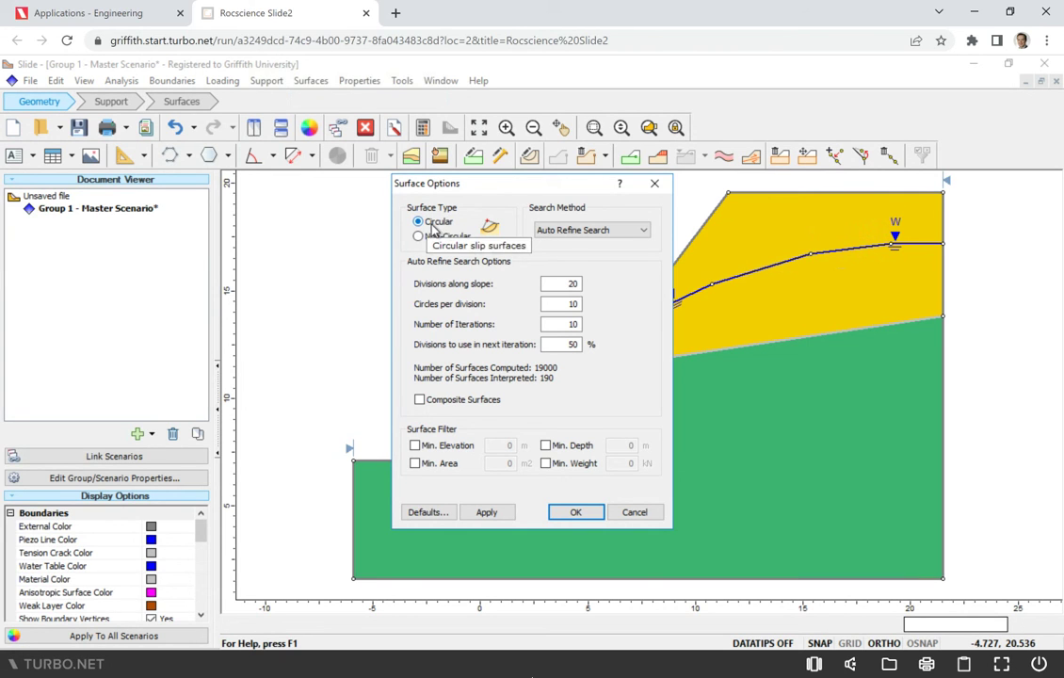
click(571, 236)
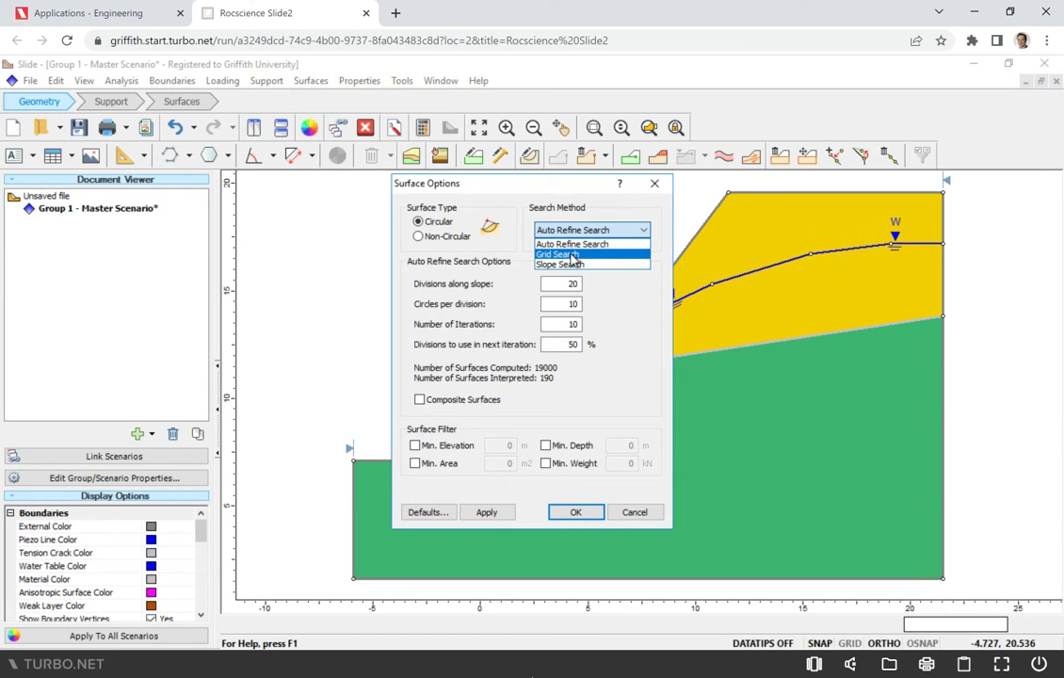
click(565, 254)
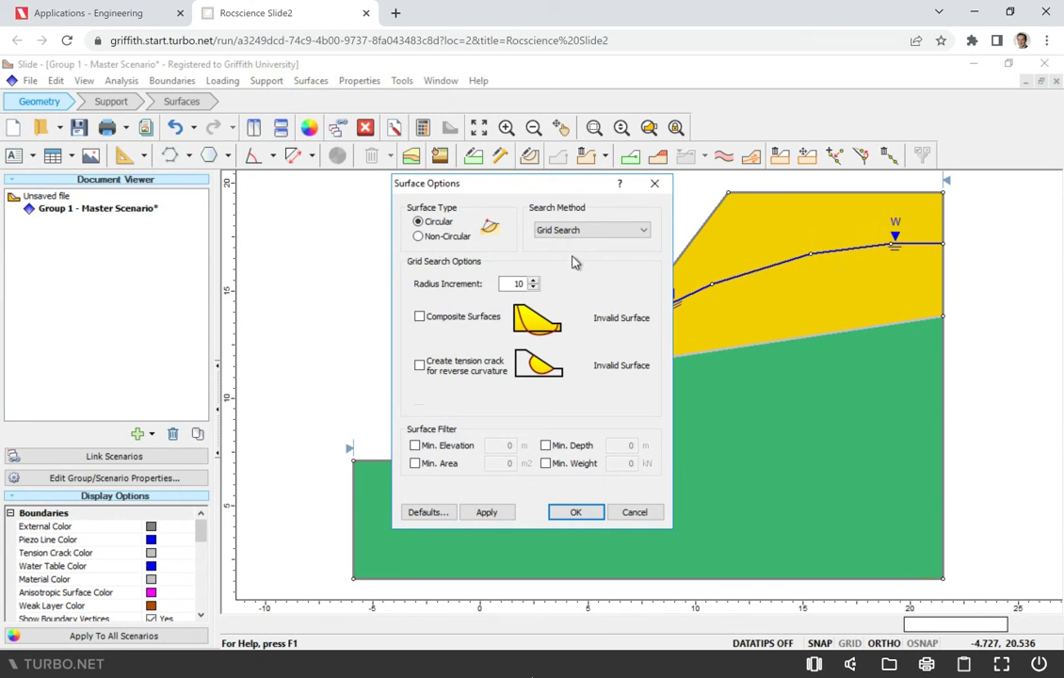
click(575, 514)
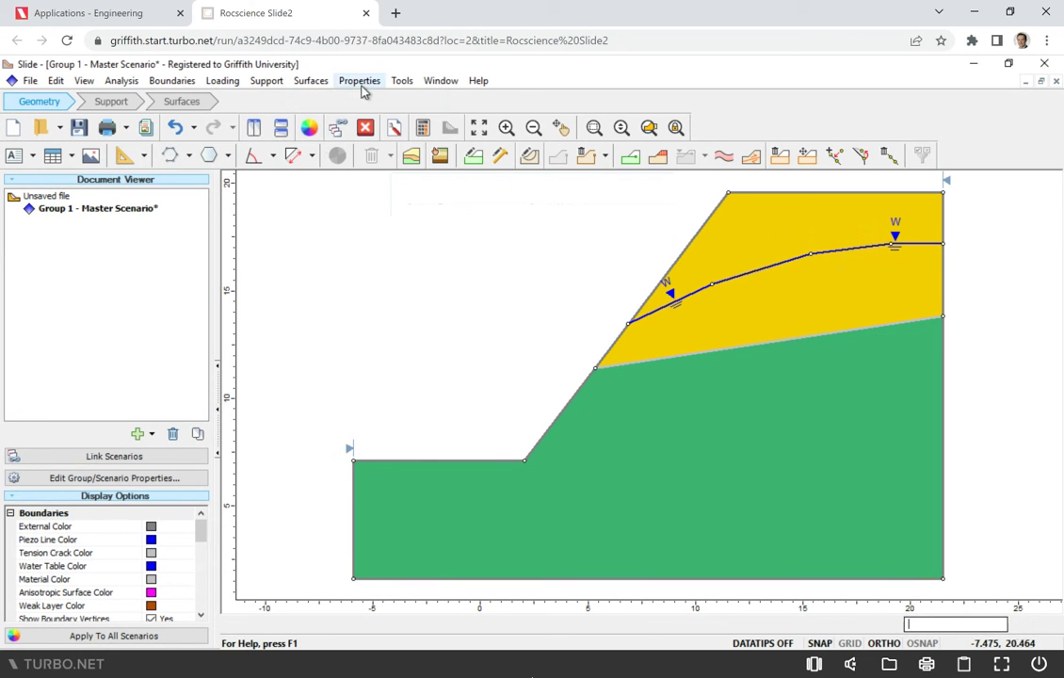
Add an Auto Grid of slip centres with 20 X and 20 Y intervals
click(313, 82)
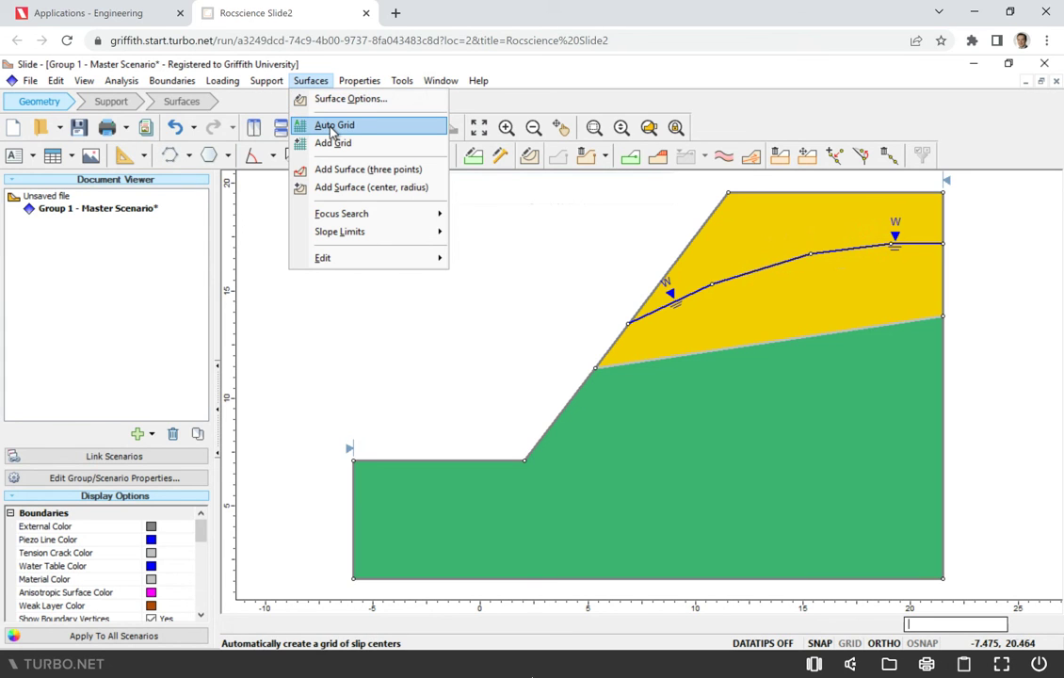
click(331, 128)
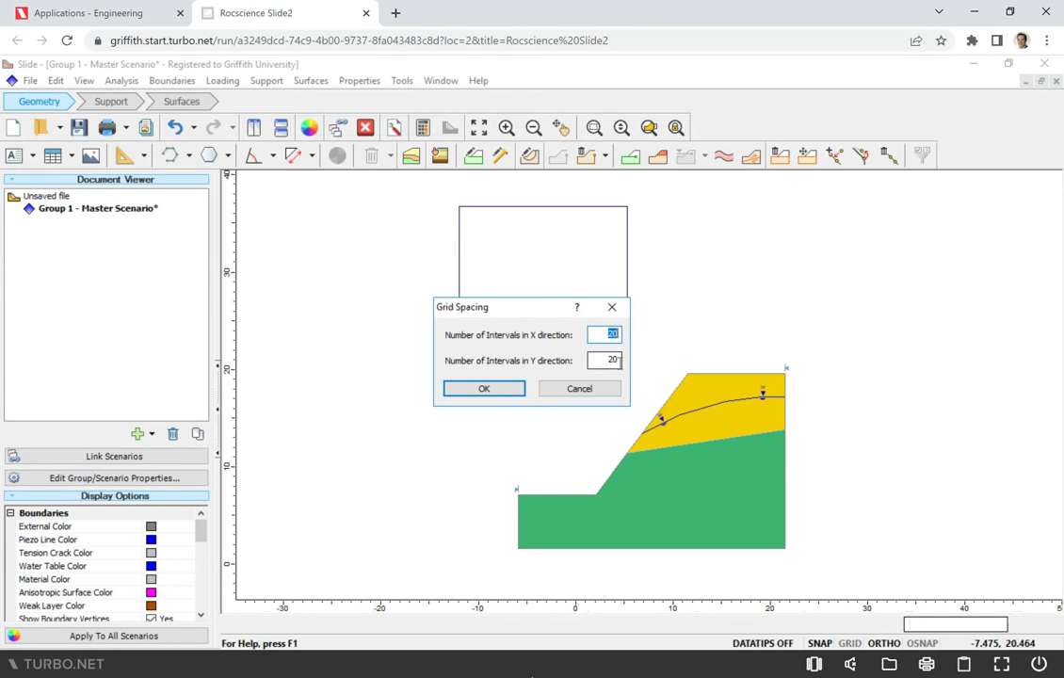
click(484, 390)
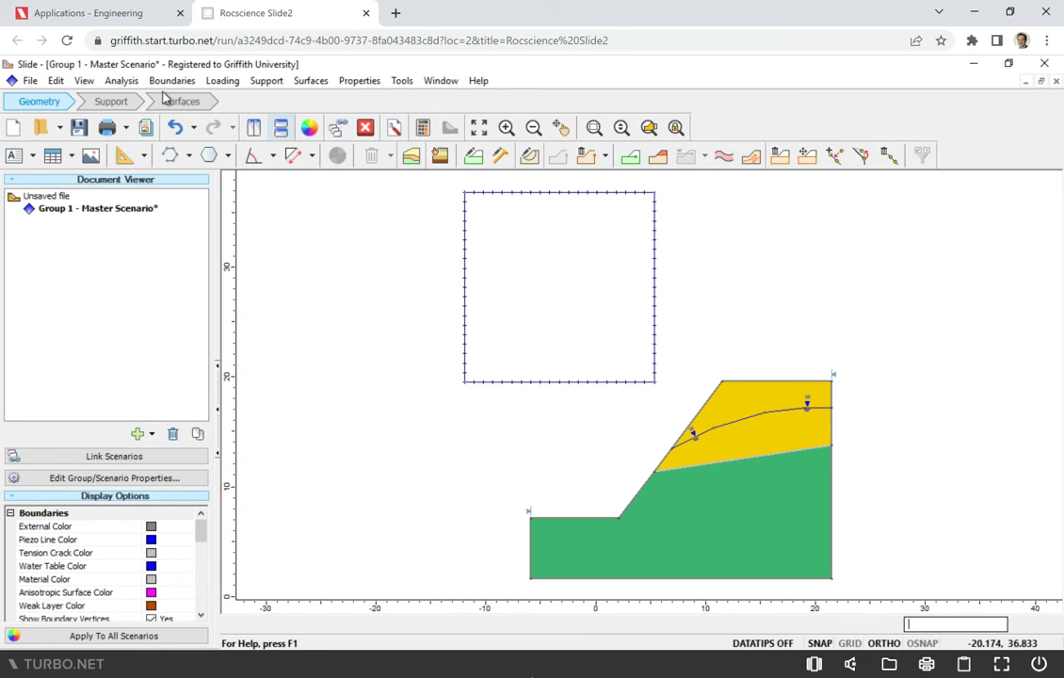
Run Compute, saving the model first as Slide1.slmd
click(121, 82)
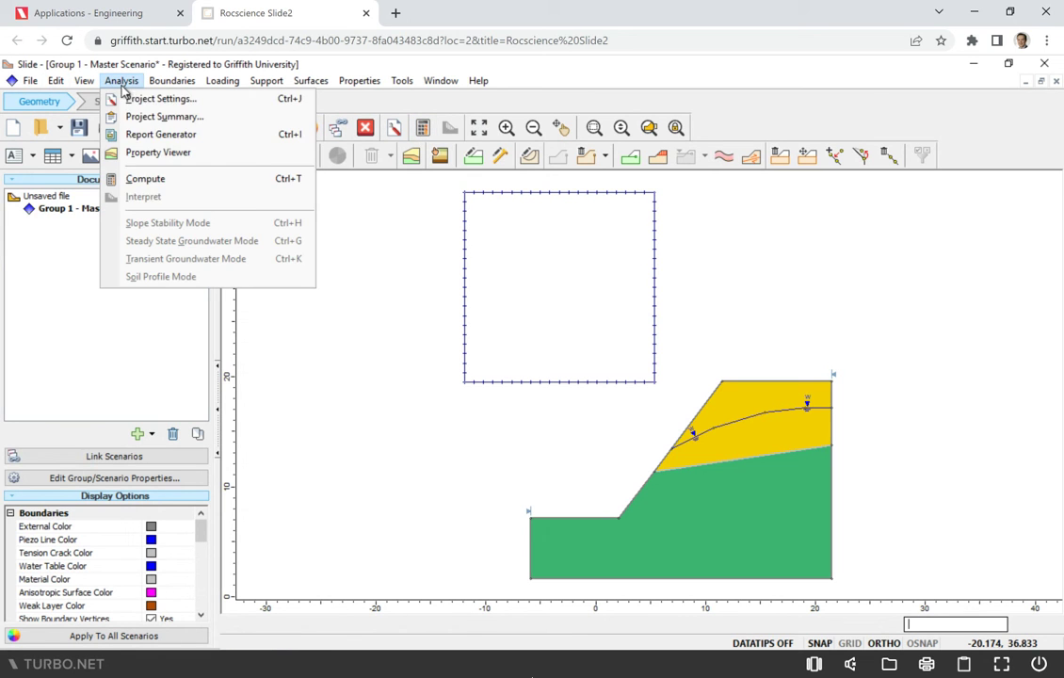
click(143, 179)
click(590, 394)
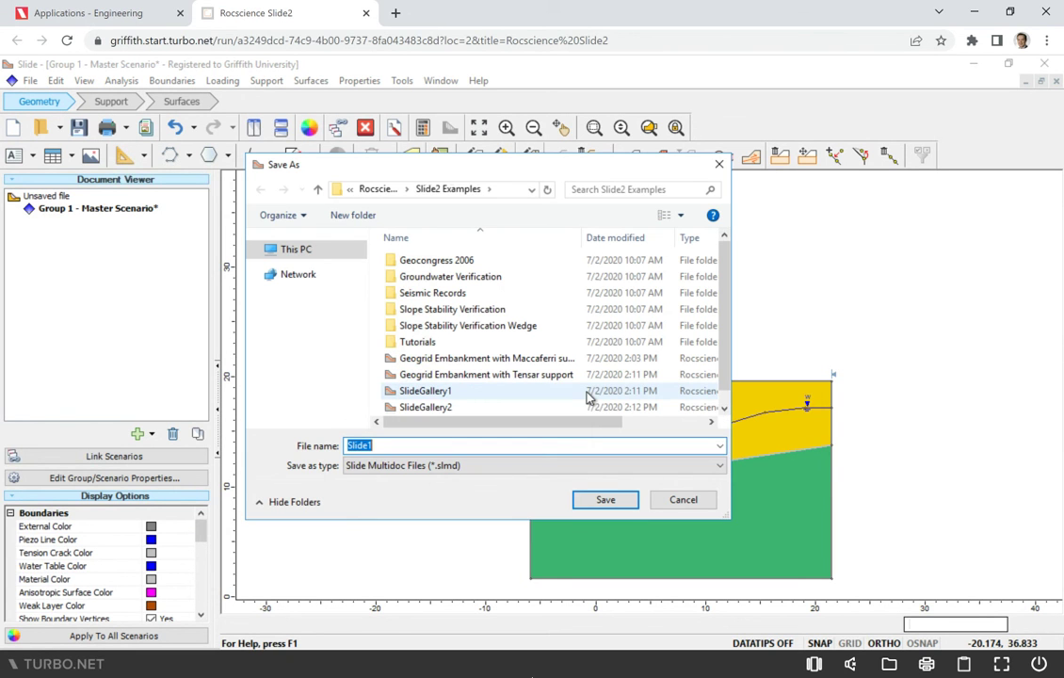
click(605, 500)
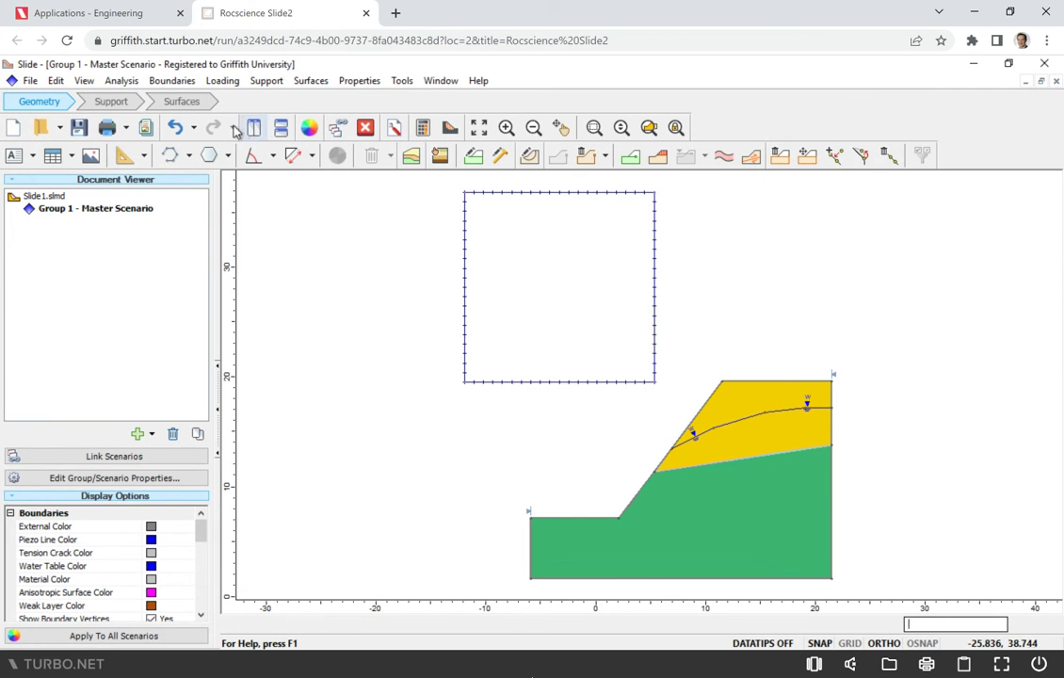
Open the results in SlideInterpret to view the FS 1.788 critical slip circle
click(129, 83)
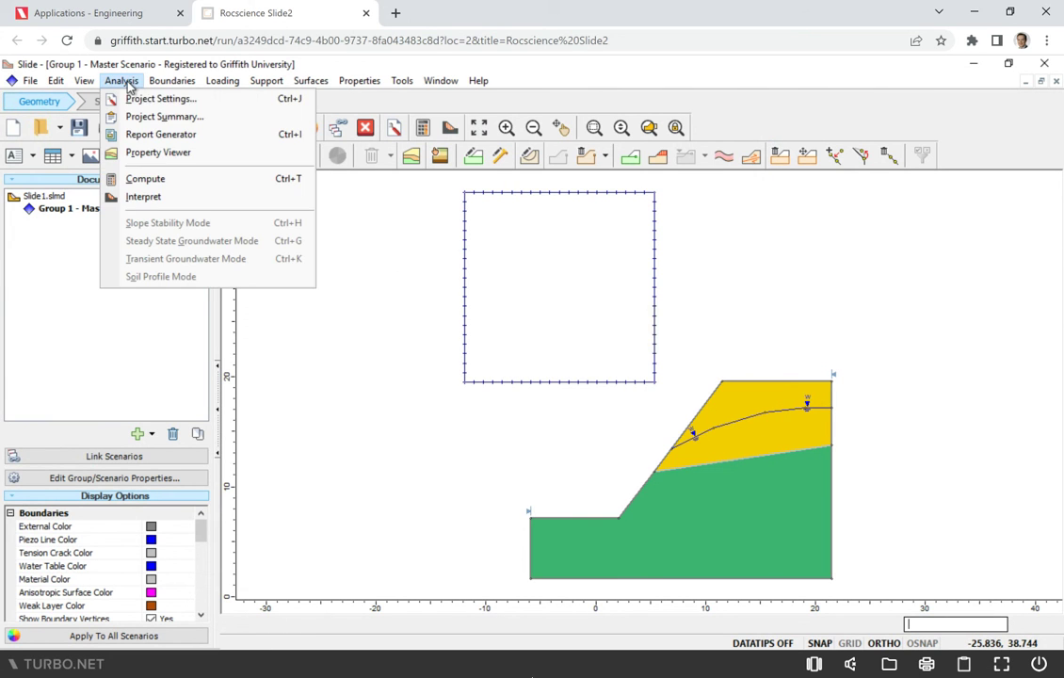
click(143, 206)
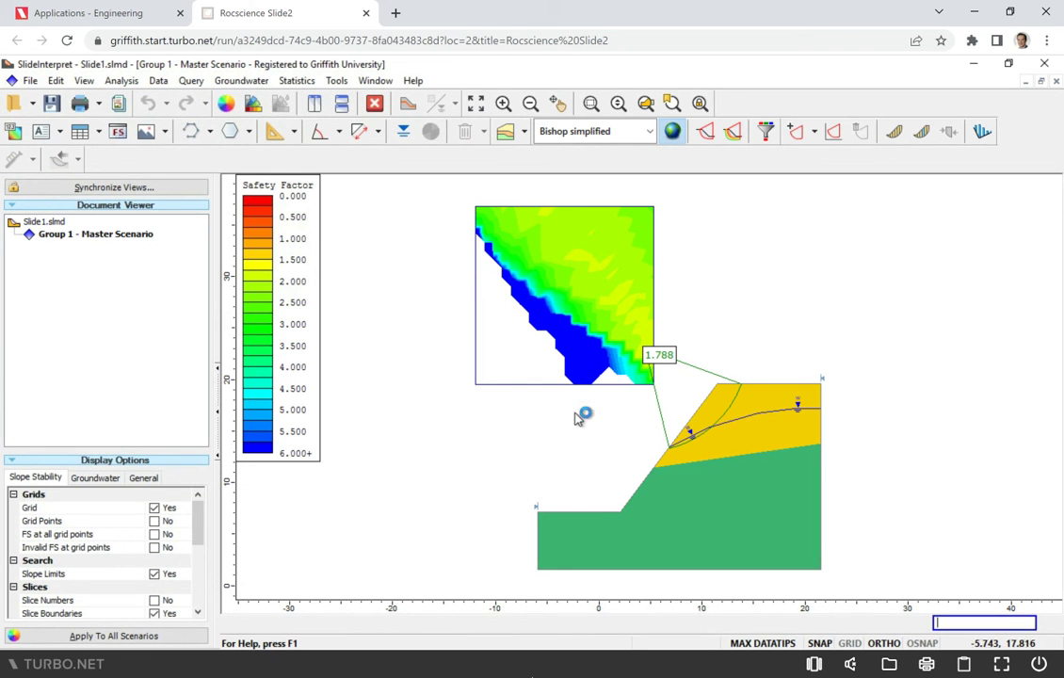
mouse_move(741, 386)
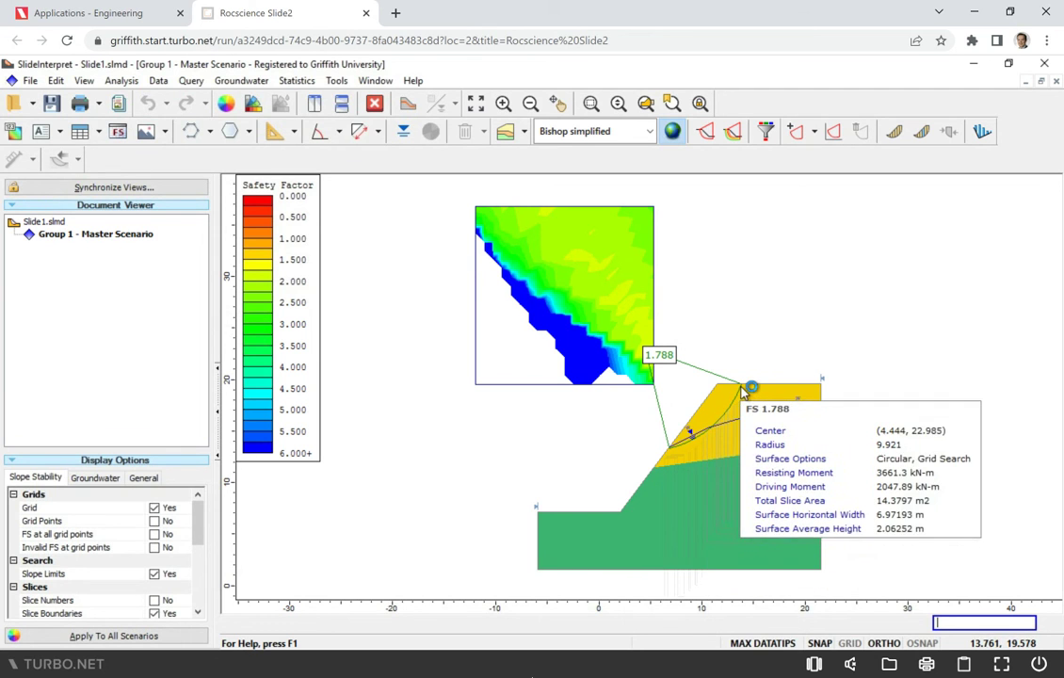
mouse_move(692, 435)
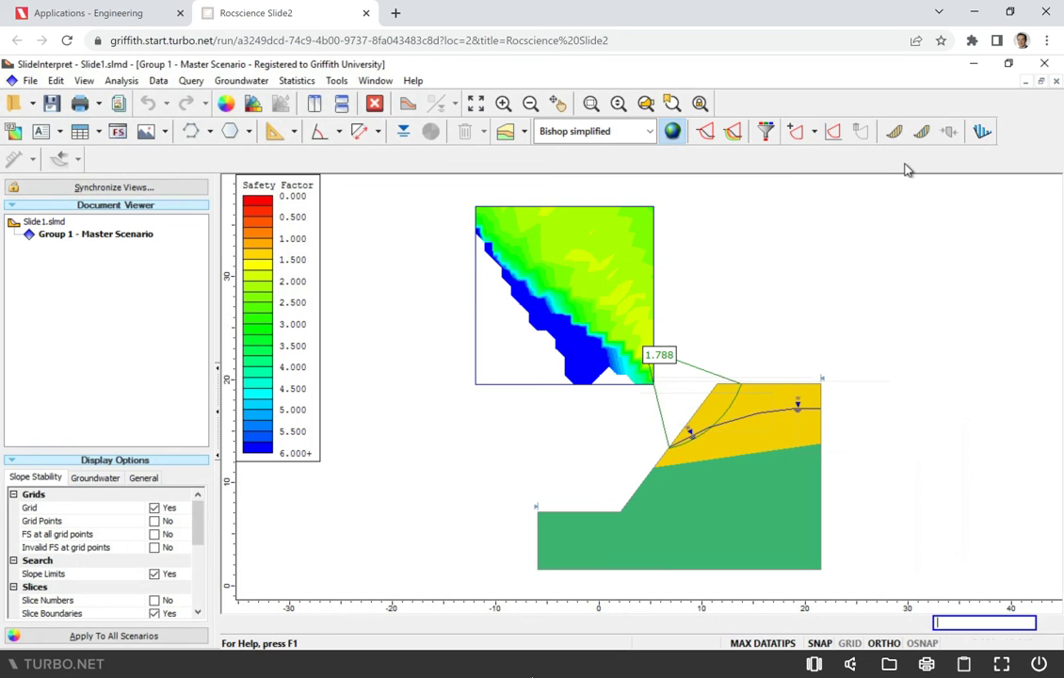
Toggle the display of all computed slip surfaces on, then off again
click(735, 135)
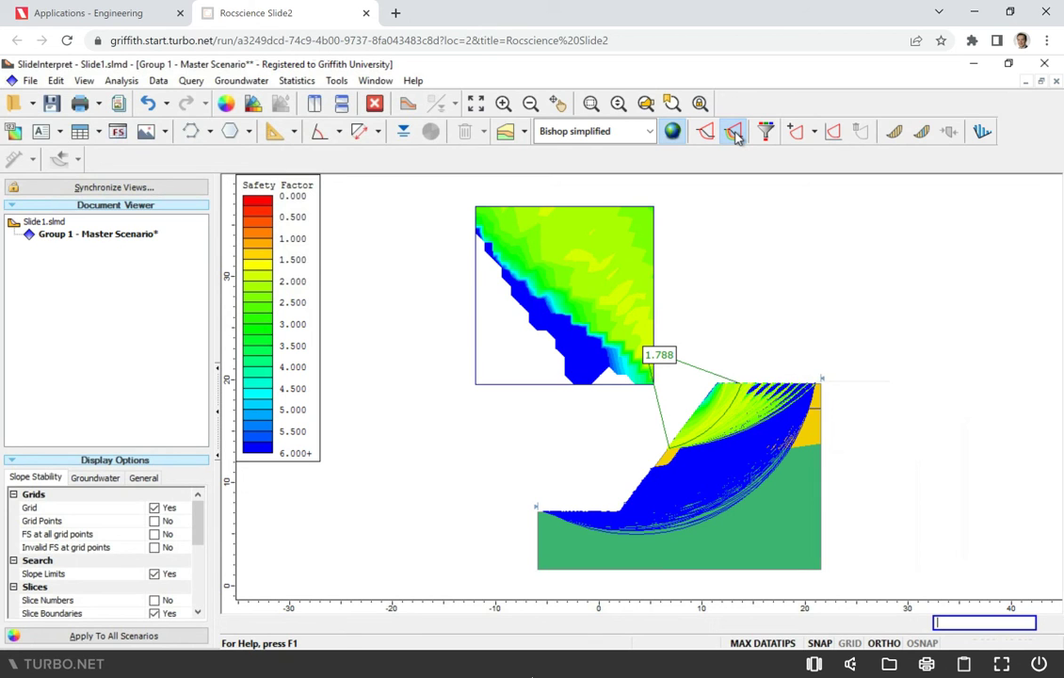
mouse_move(745, 429)
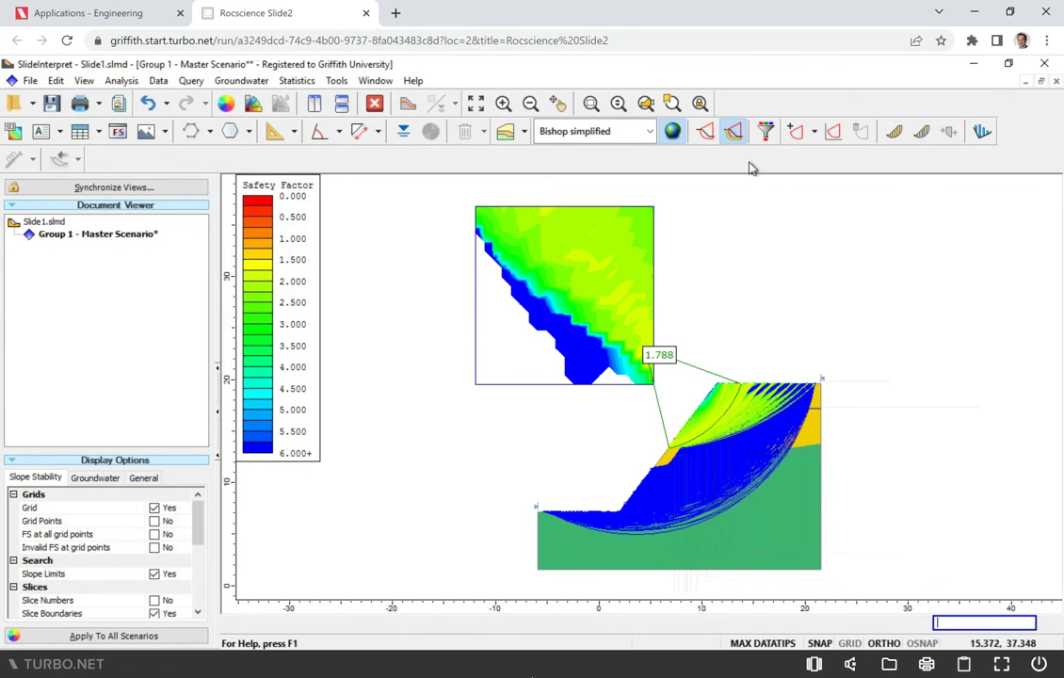
click(734, 133)
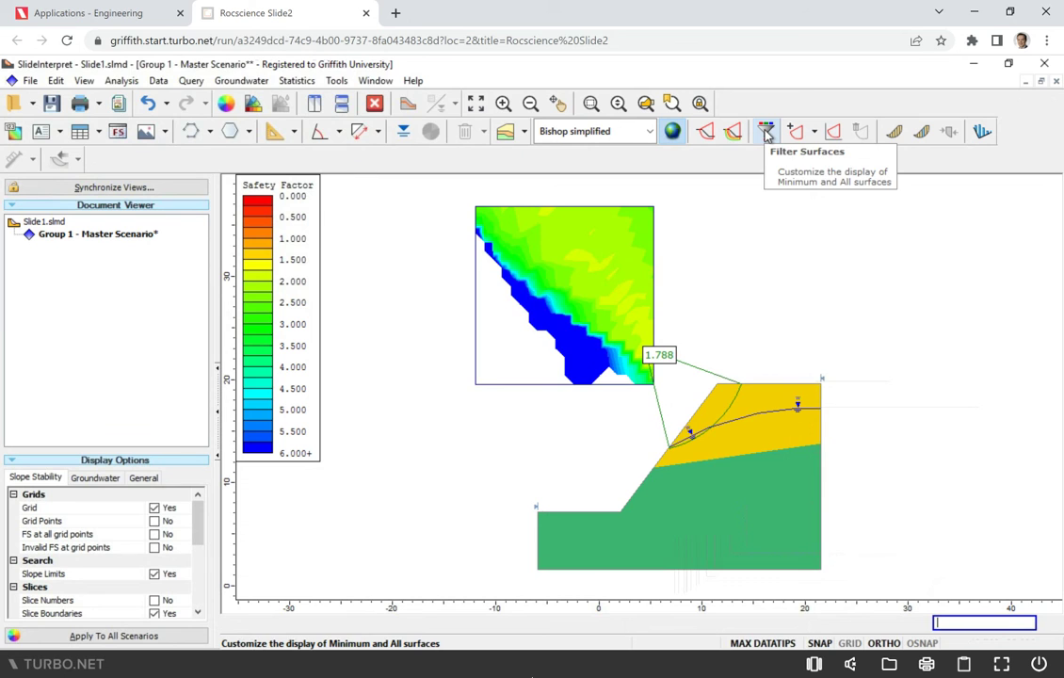
Filter surfaces to show the 10 with the lowest factors of safety
click(767, 133)
drag(579, 244, 428, 201)
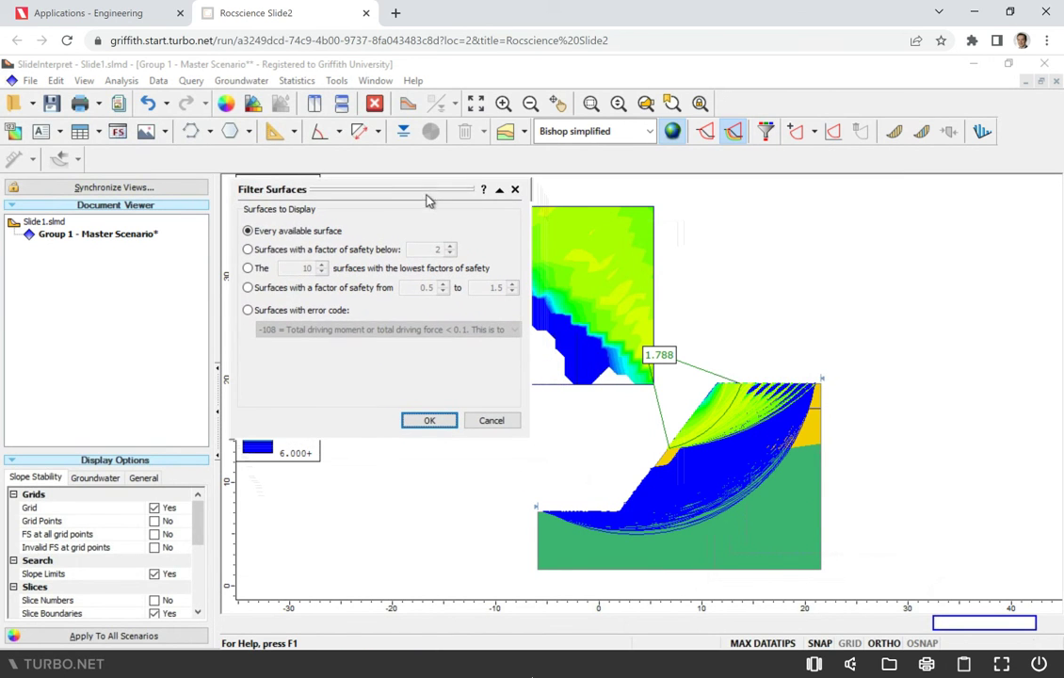
click(249, 269)
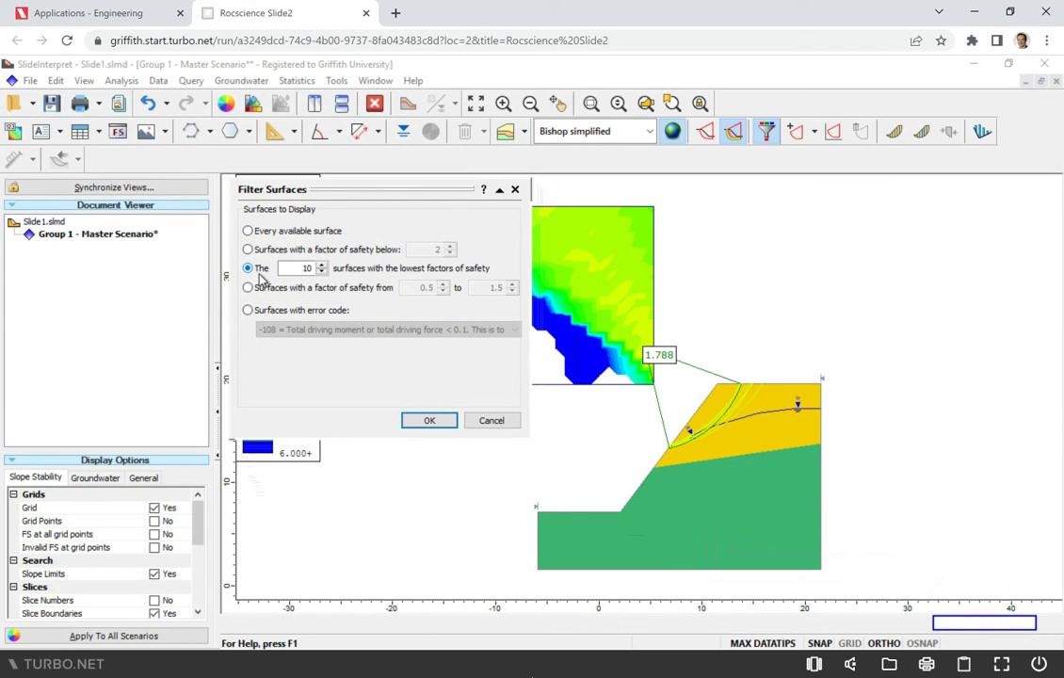
click(437, 425)
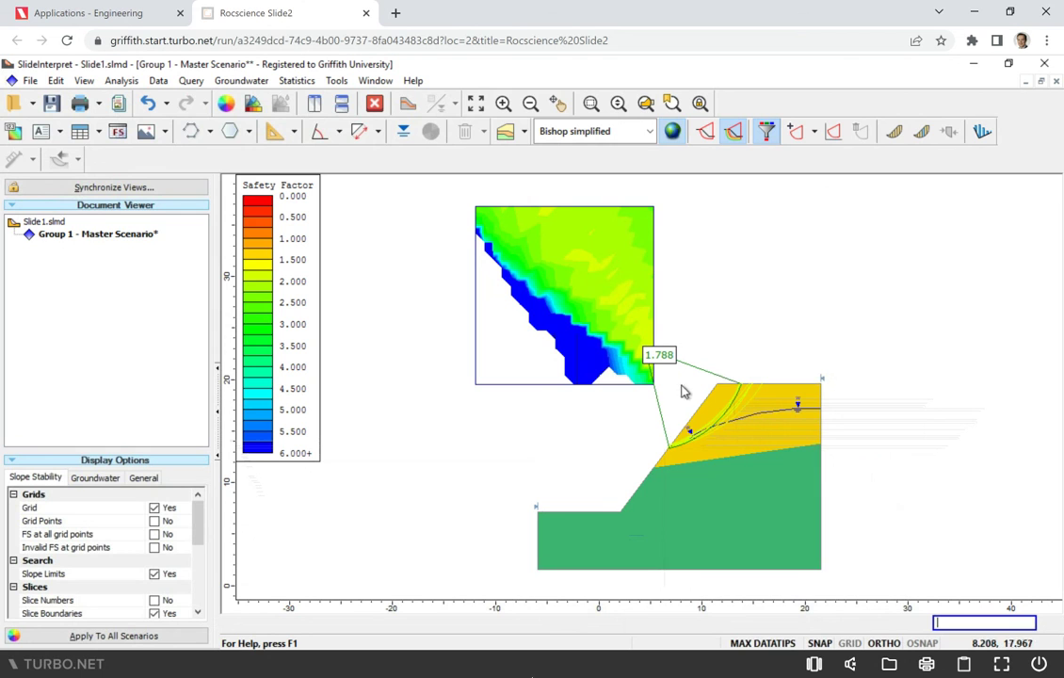
mouse_move(668, 370)
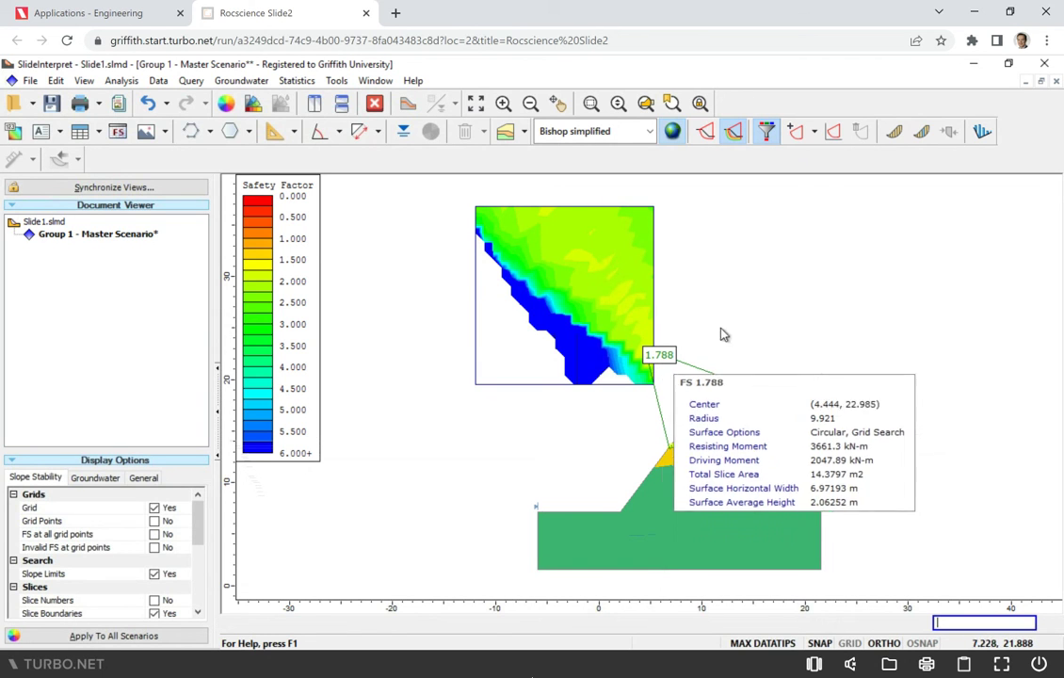
Switch the analysis method shown to GLE / Morgenstern-Price
click(592, 136)
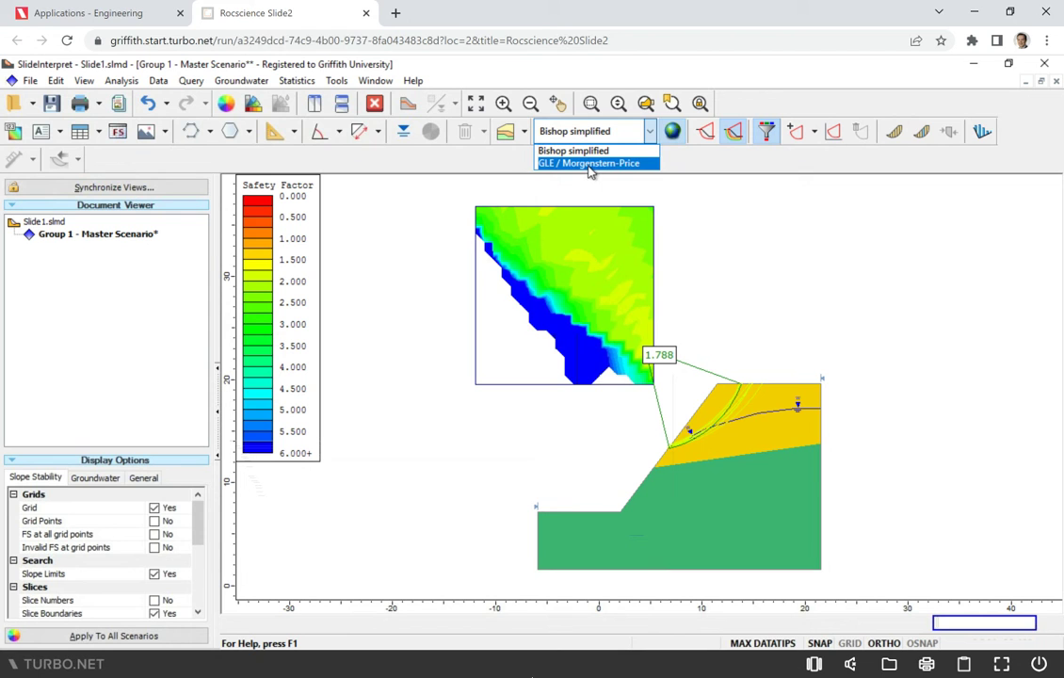
click(590, 163)
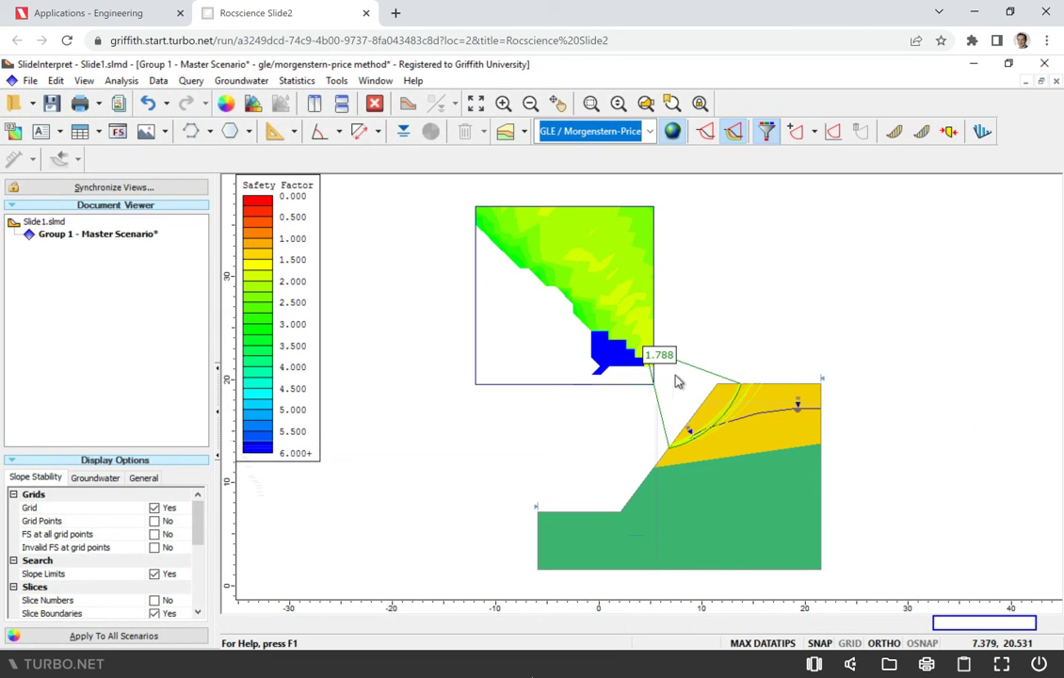
mouse_move(665, 362)
Draw the slices on the FS 1.788 critical circle and read the Slice Data for slices 14 and 10
click(897, 133)
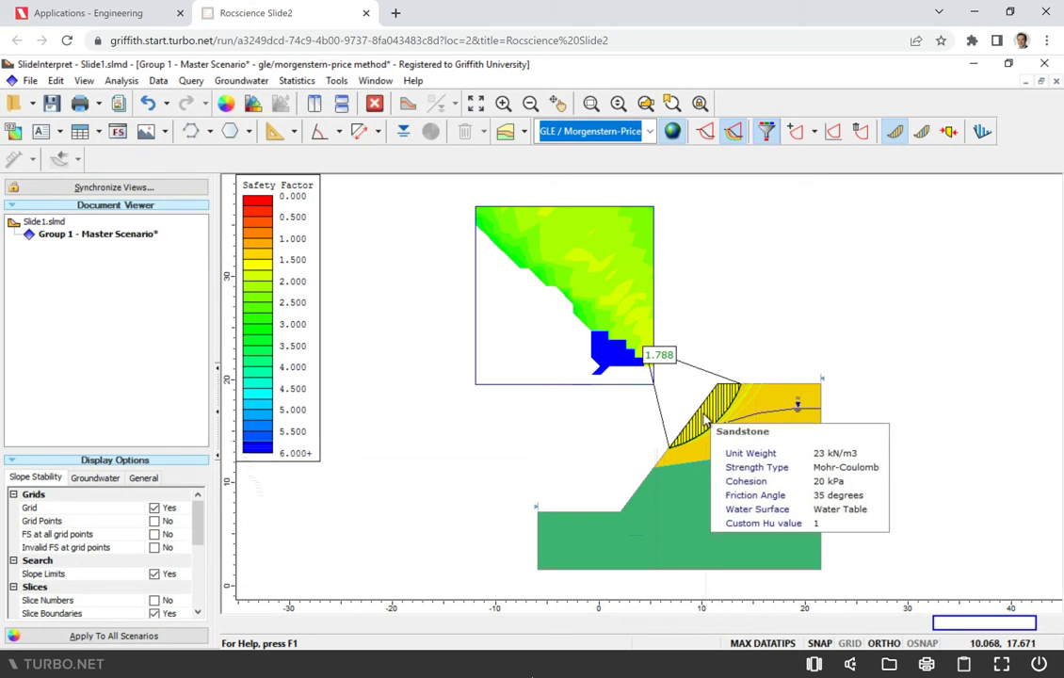
click(922, 137)
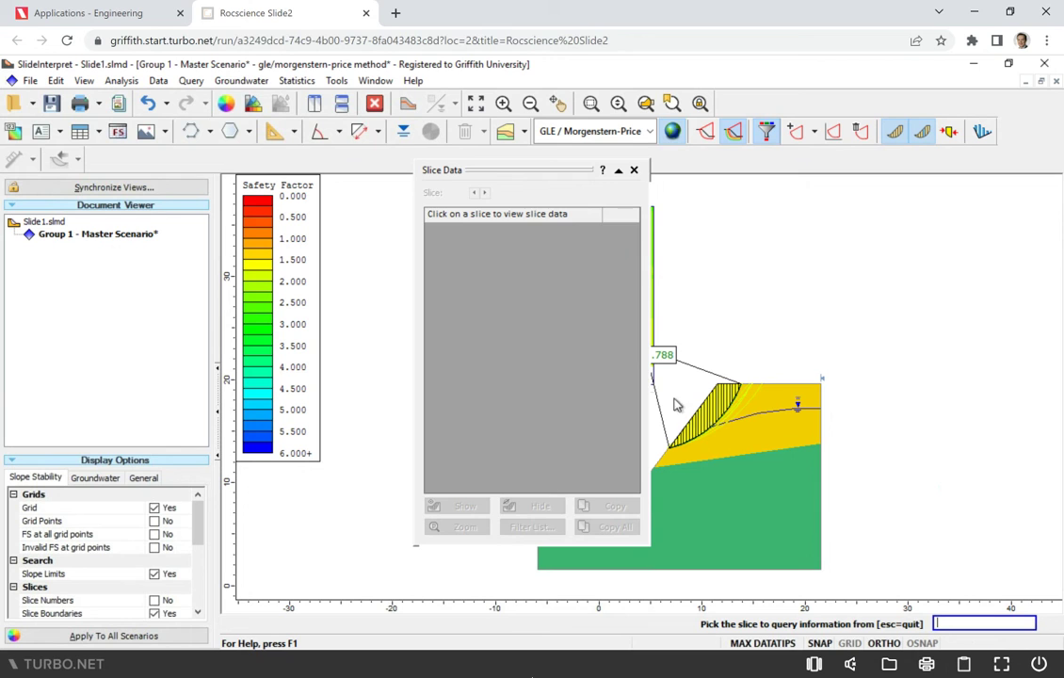
click(702, 432)
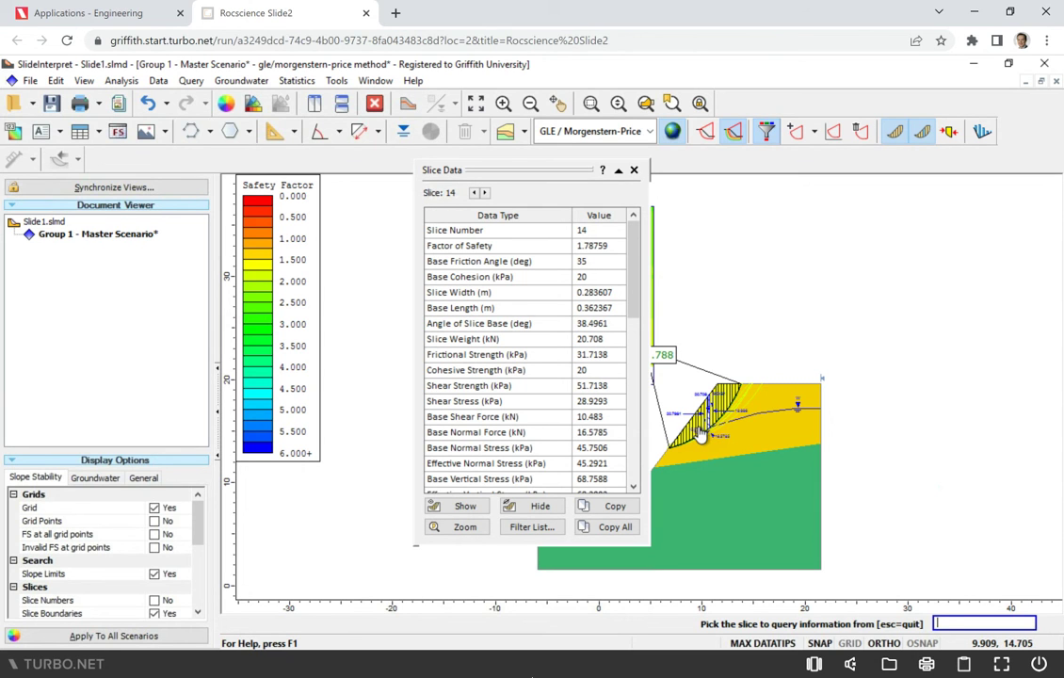
click(700, 434)
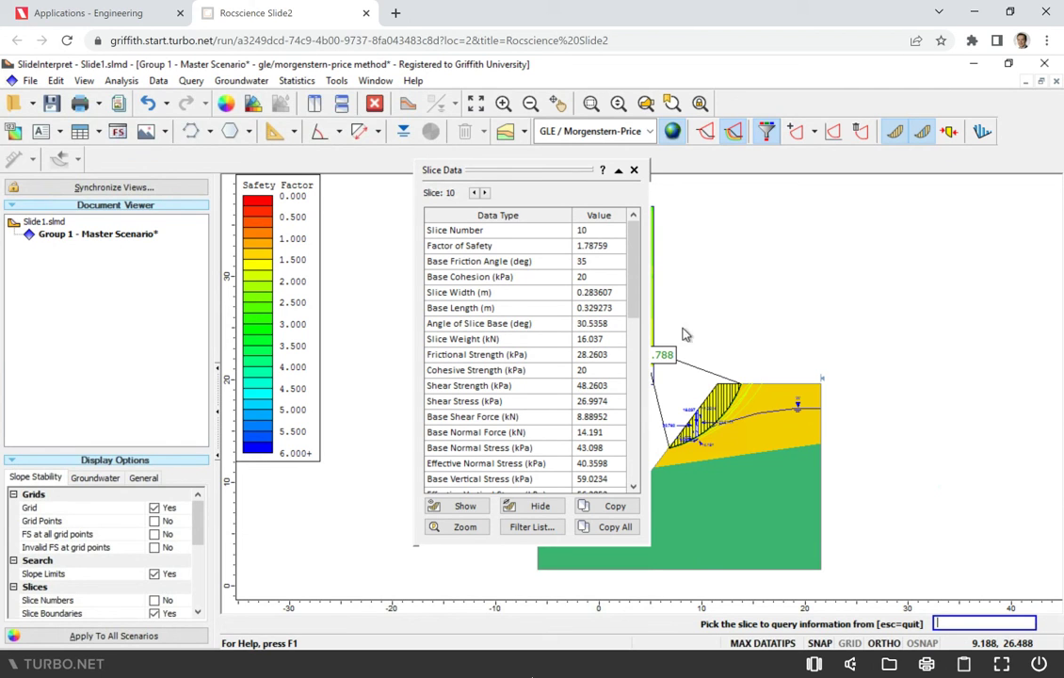
click(635, 171)
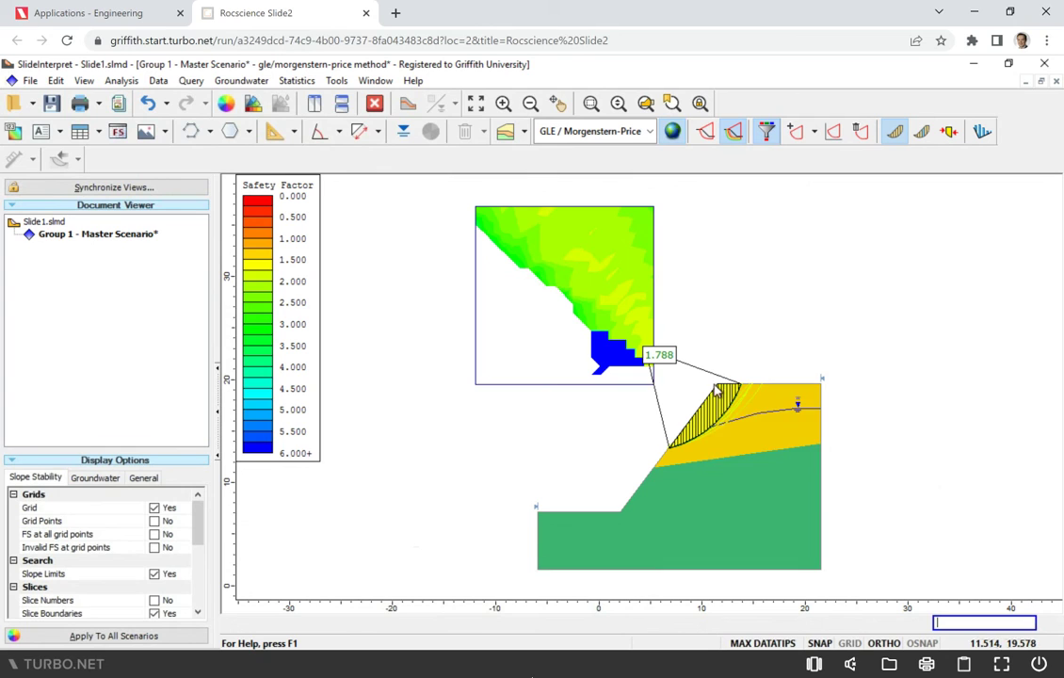